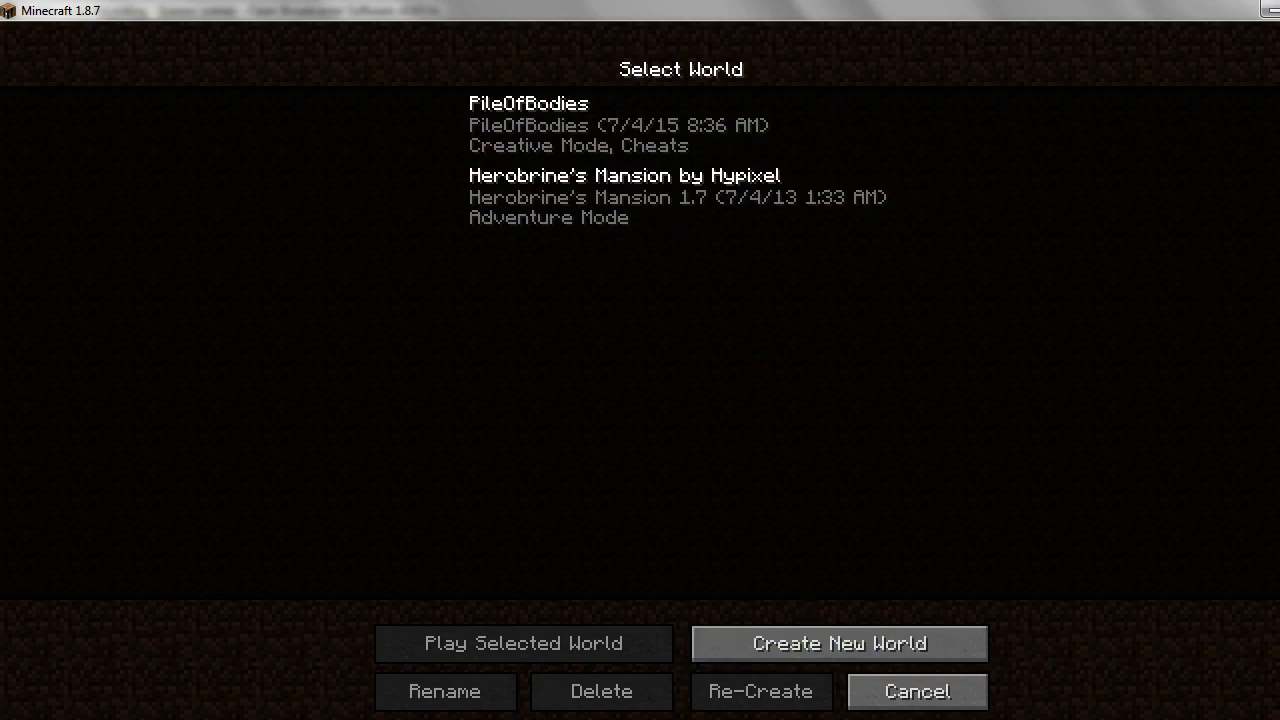
# Delete the 'Herobrine's Mansion by Hypixel' world and confirm, leaving only PileOfBodies.
pyautogui.hotkey('alt', 'Tab')
pyautogui.hotkey('alt', 'Tab')
pyautogui.click(866, 222)
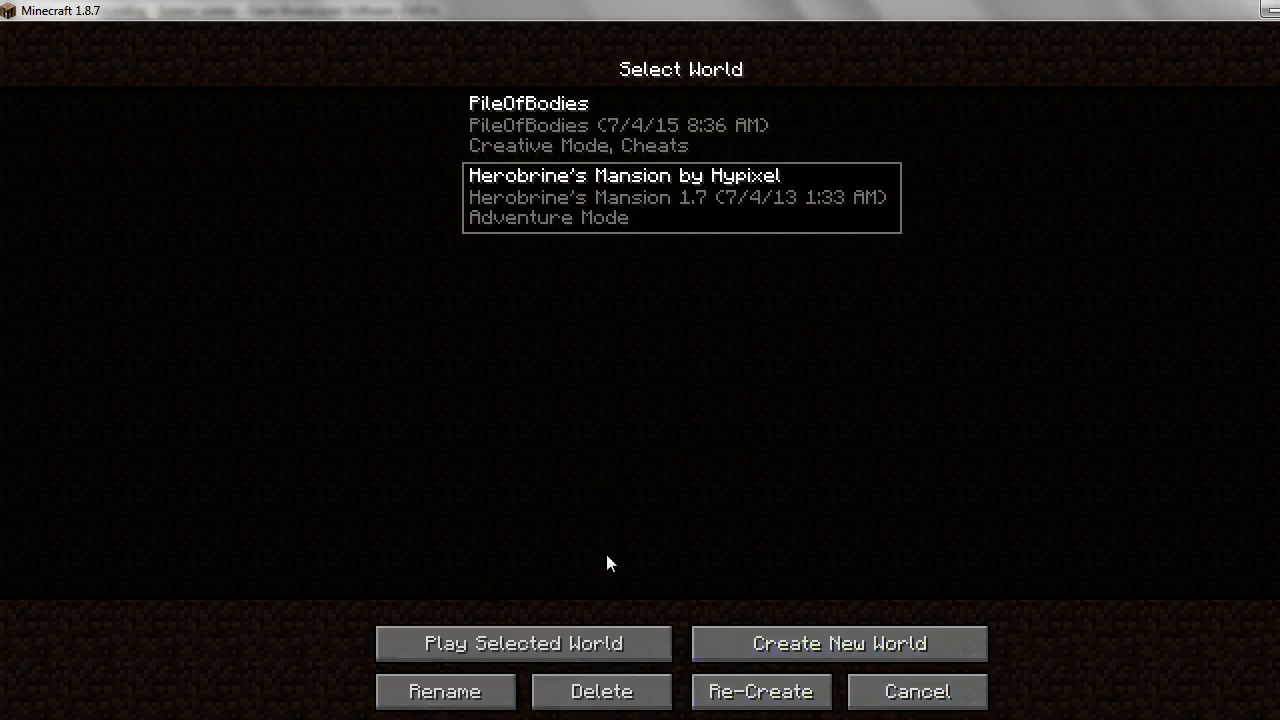
pyautogui.click(606, 692)
pyautogui.click(625, 346)
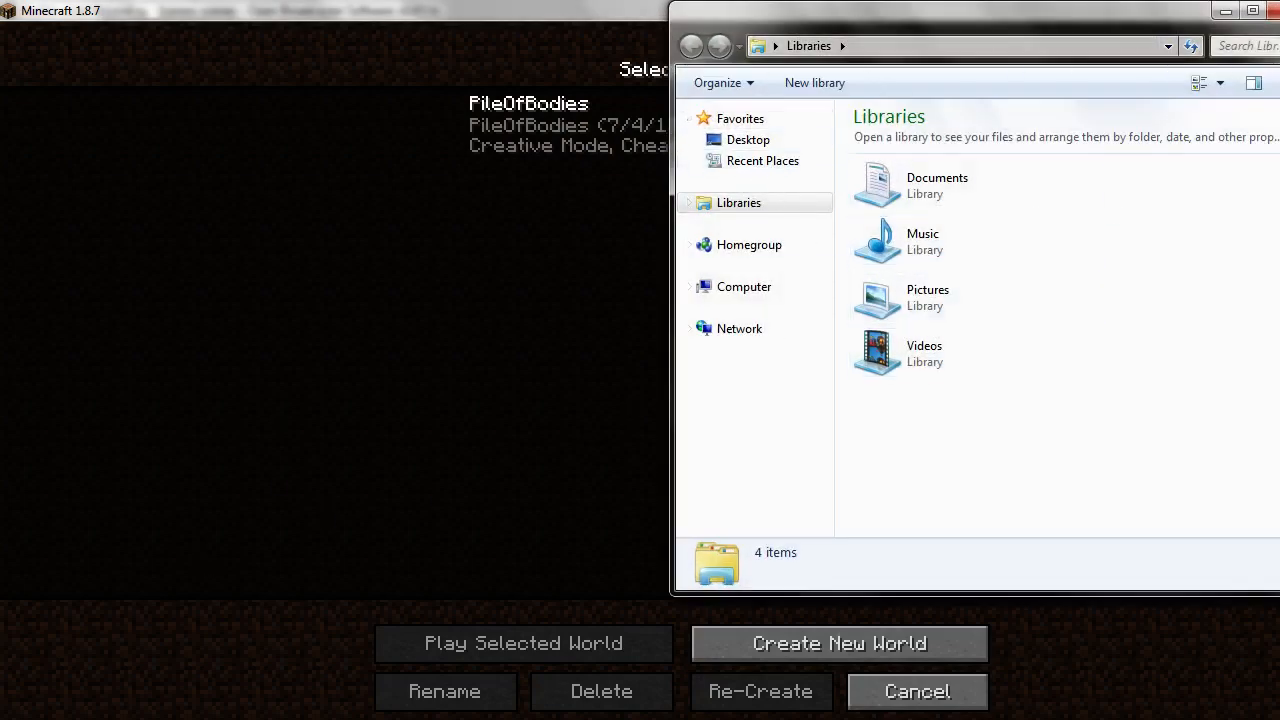
# Navigate Explorer to the AppData Roaming folder via %appdata% in the address bar.
pyautogui.click(1250, 50)
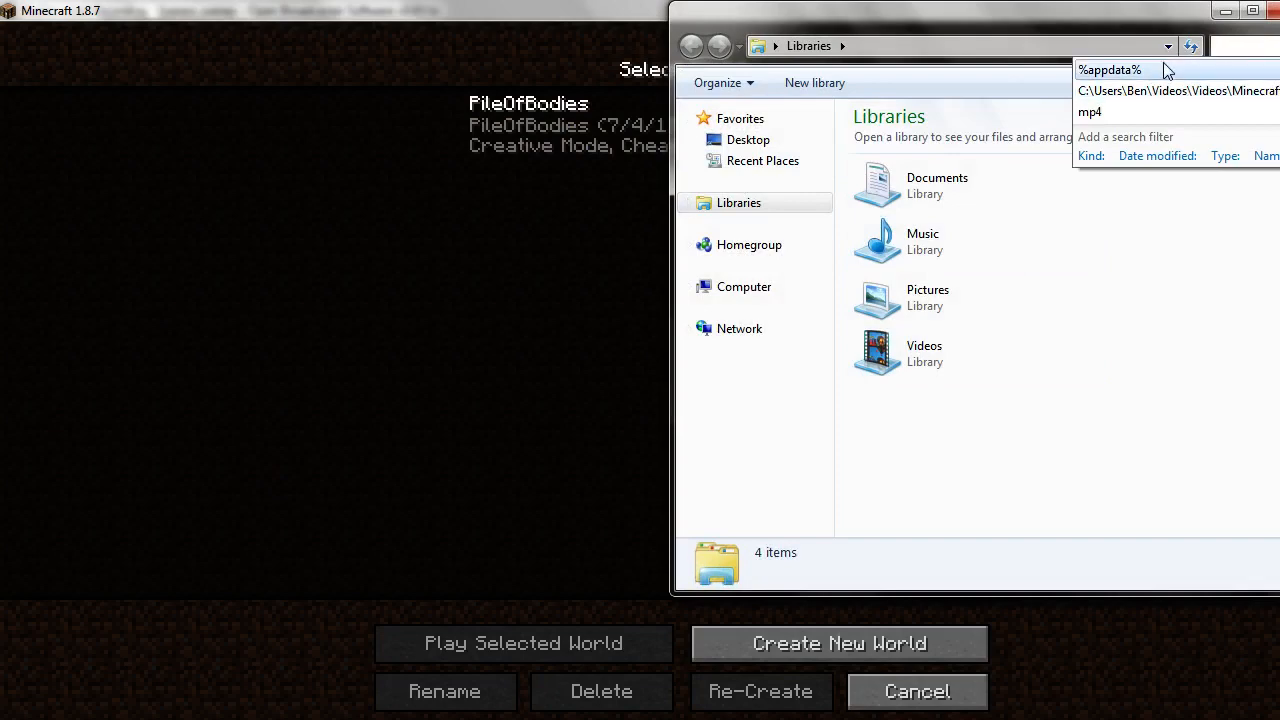
pyautogui.click(1110, 70)
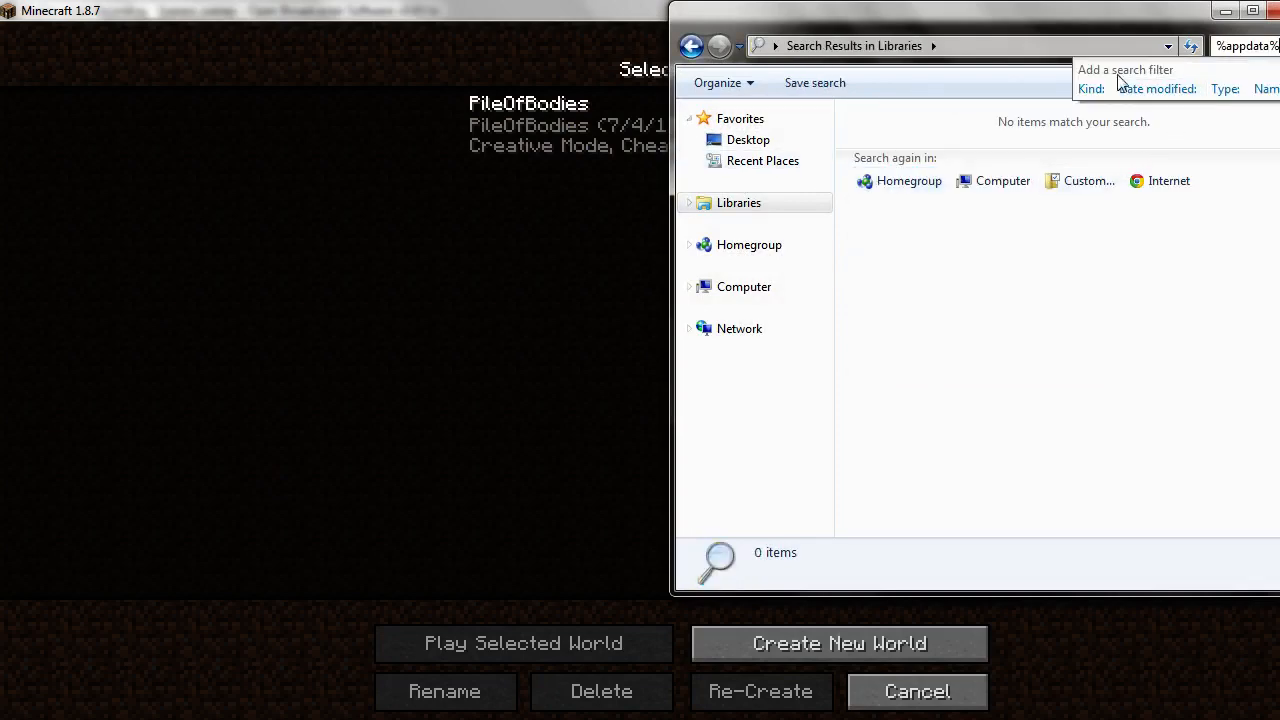
pyautogui.click(1080, 220)
pyautogui.click(950, 52)
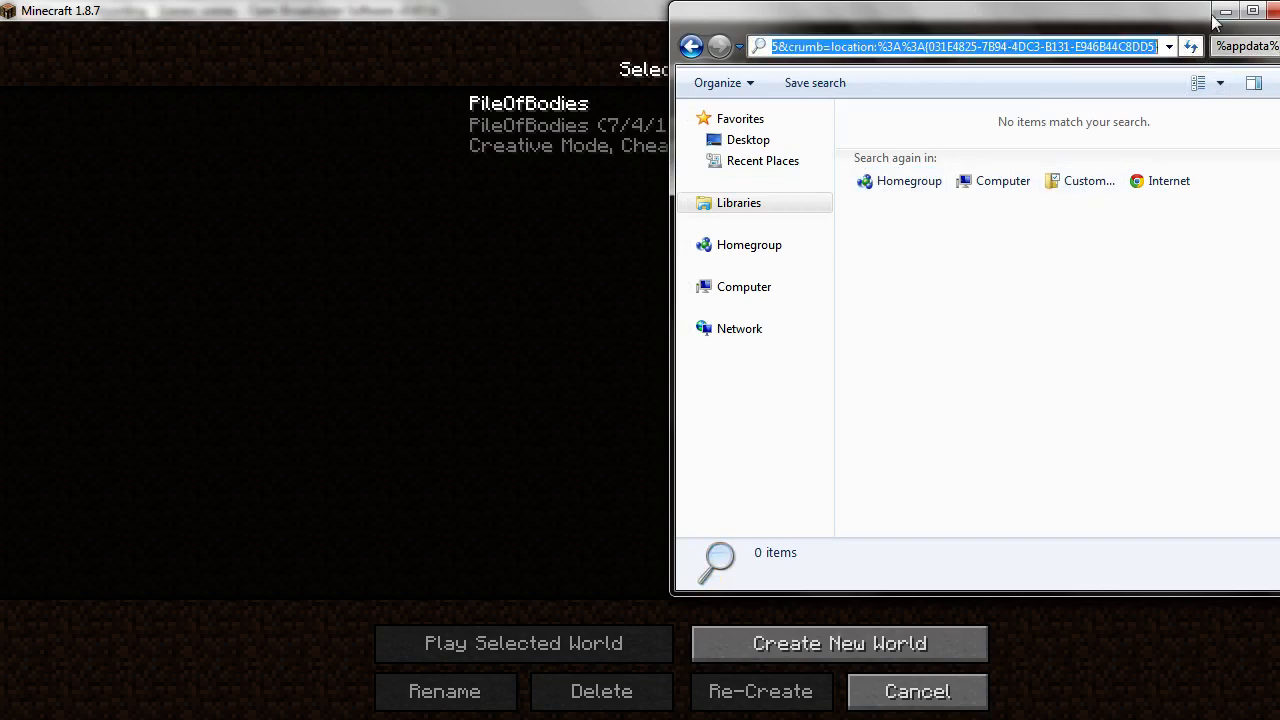
pyautogui.press('BackSpace')
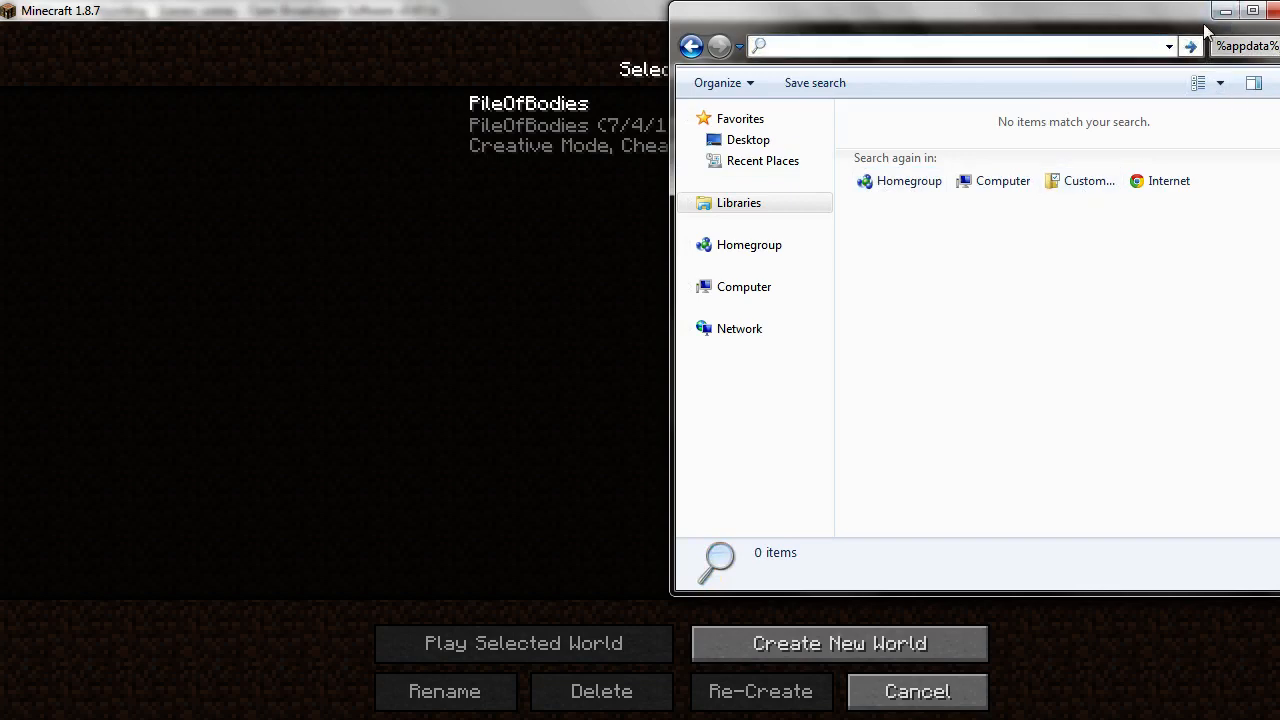
pyautogui.write('%appdat')
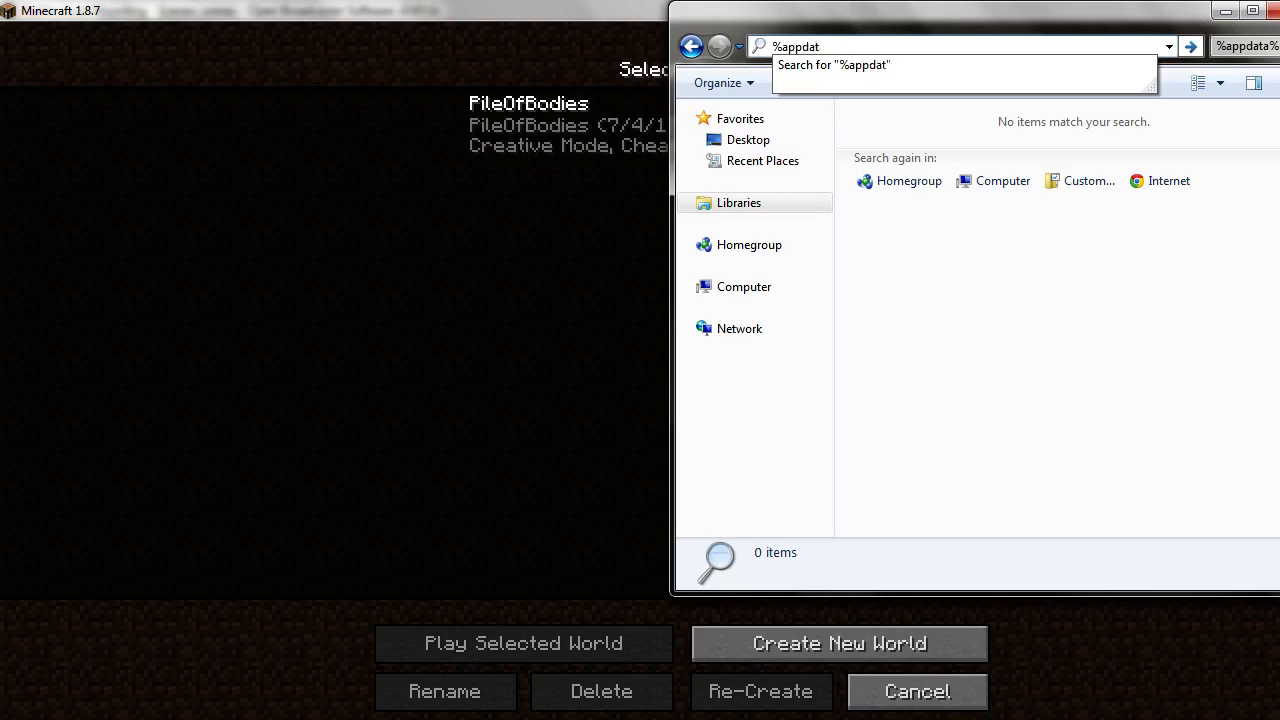
pyautogui.write('%')
pyautogui.press('Return')
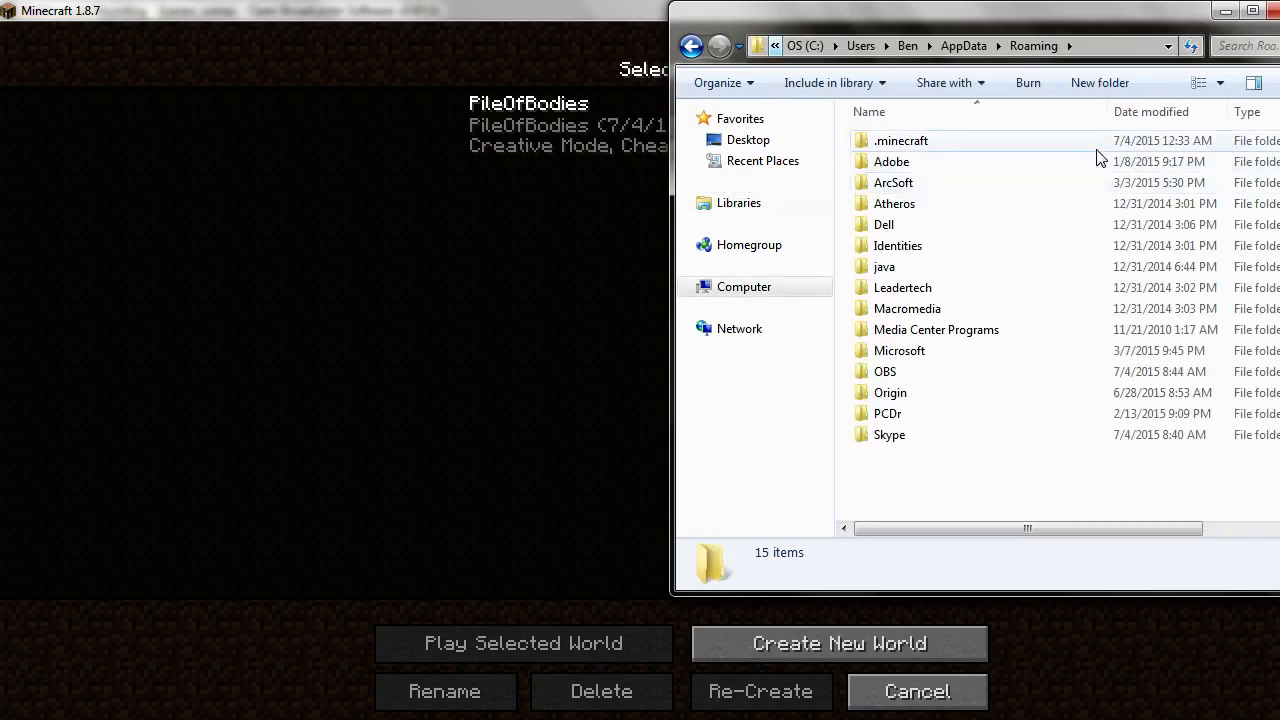
# Reach .minecraft\saves, which holds only PileOfBodies, then close the window.
pyautogui.doubleClick(1094, 142)
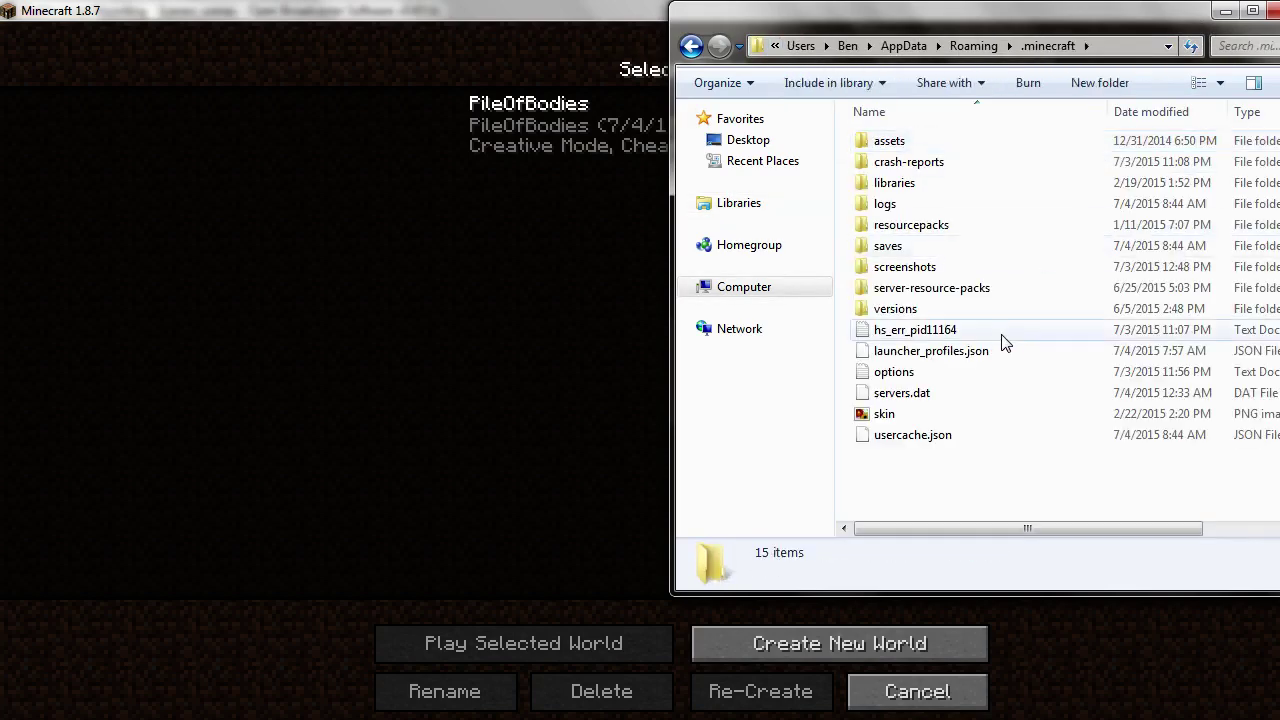
pyautogui.doubleClick(963, 247)
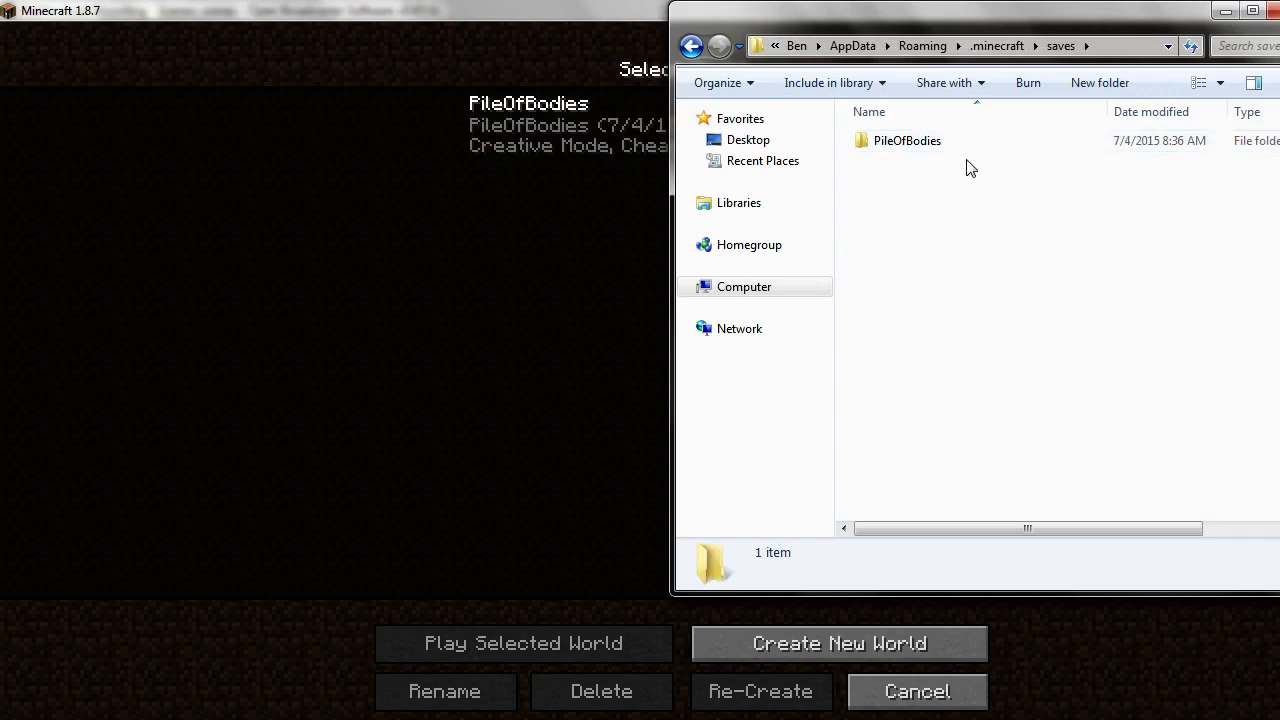
pyautogui.click(1270, 11)
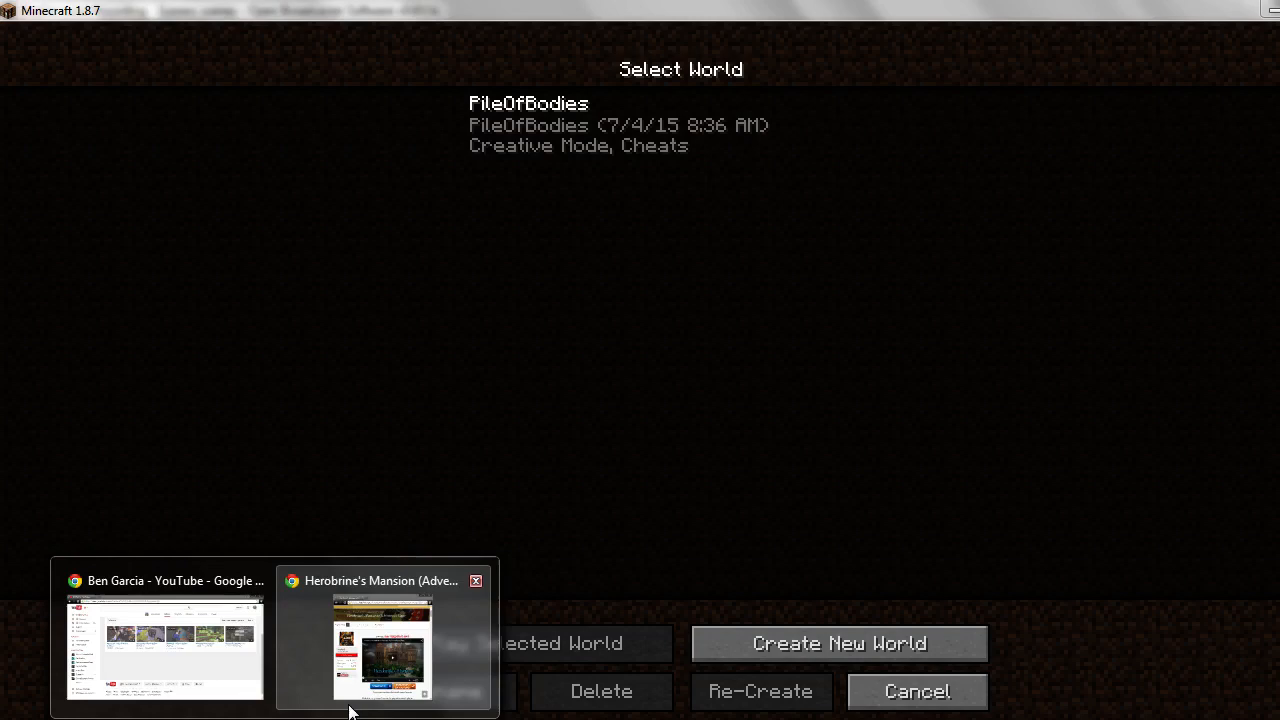
# Bring the Herobrine's Mansion forum thread to the front in Chrome and close the YouTube page.
pyautogui.click(382, 650)
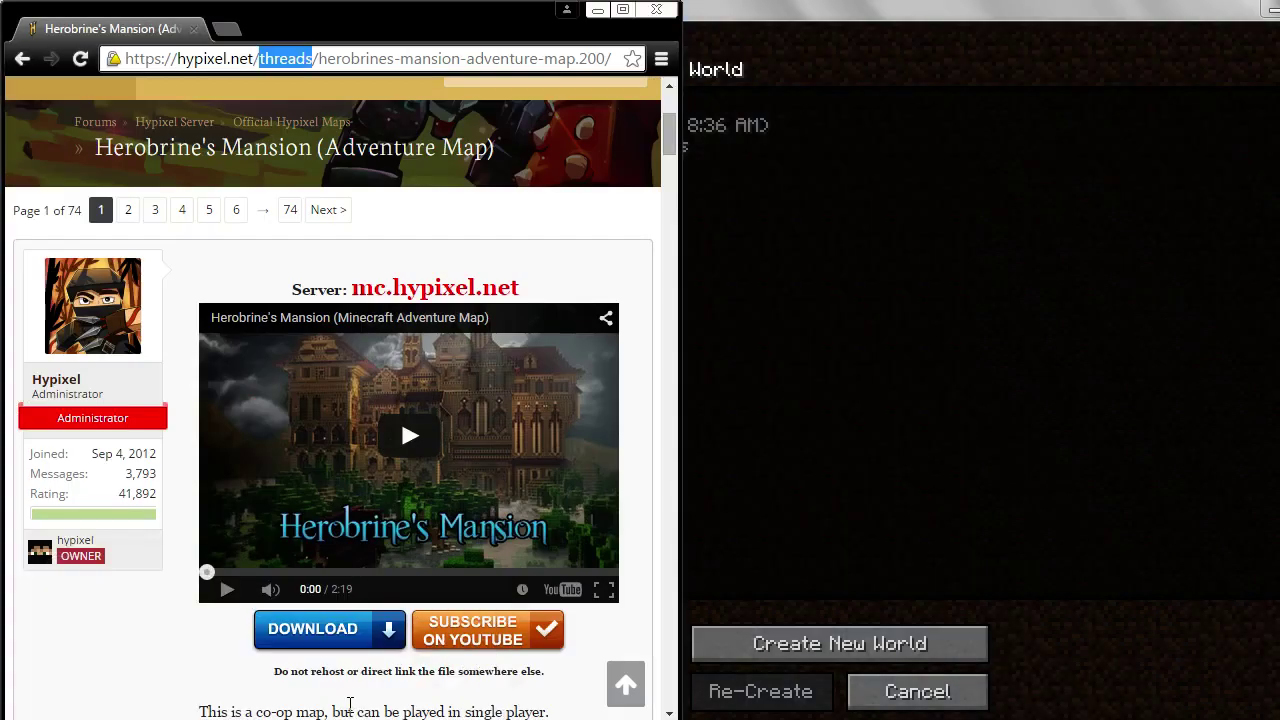
pyautogui.click(622, 10)
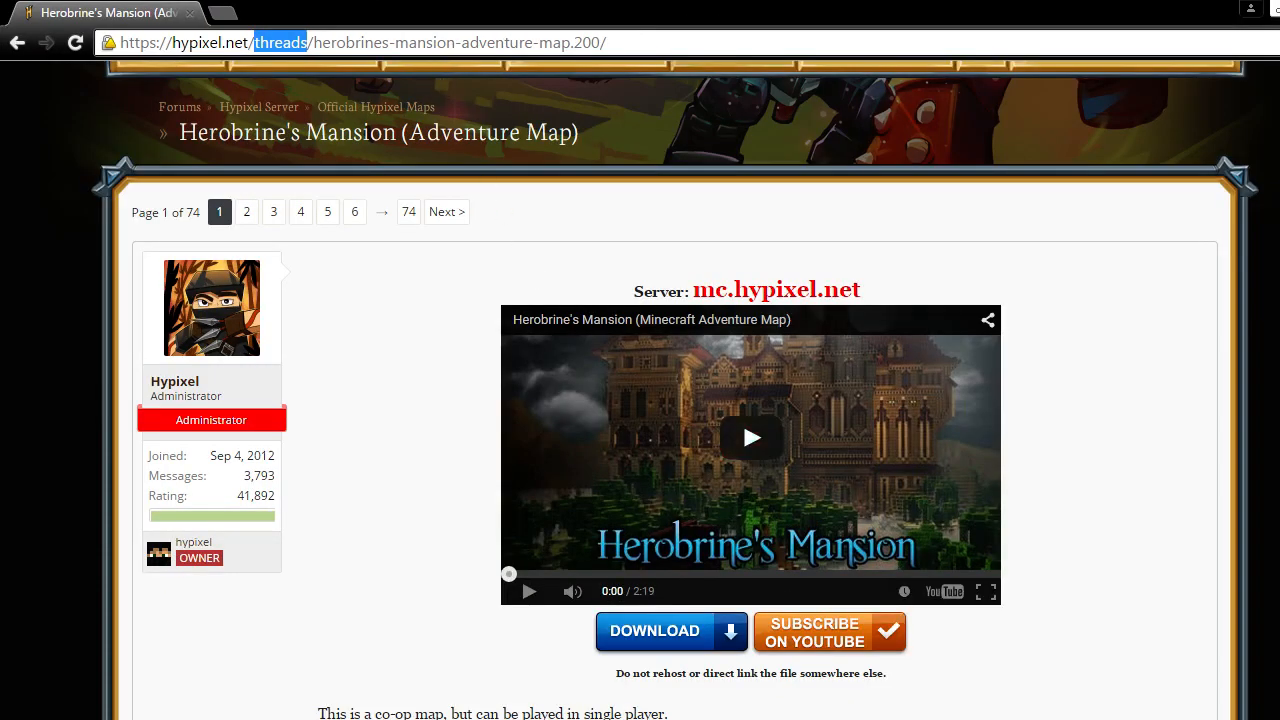
pyautogui.click(752, 380)
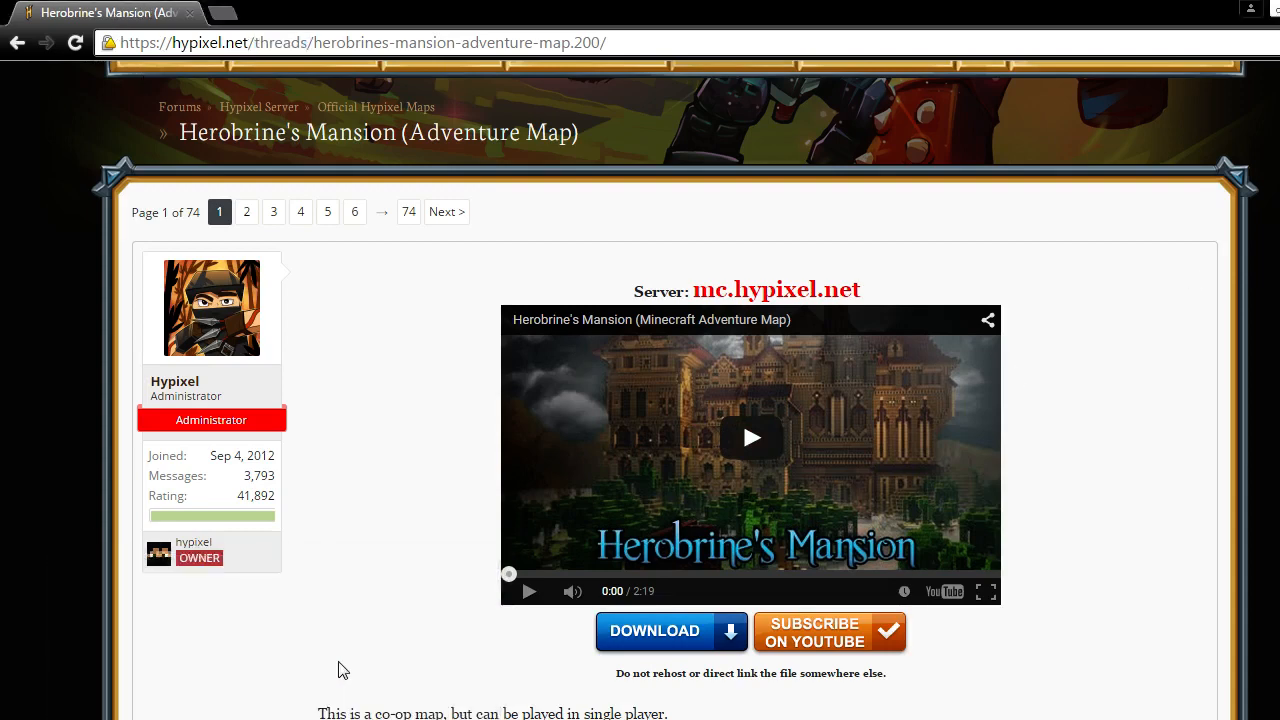
pyautogui.click(250, 640)
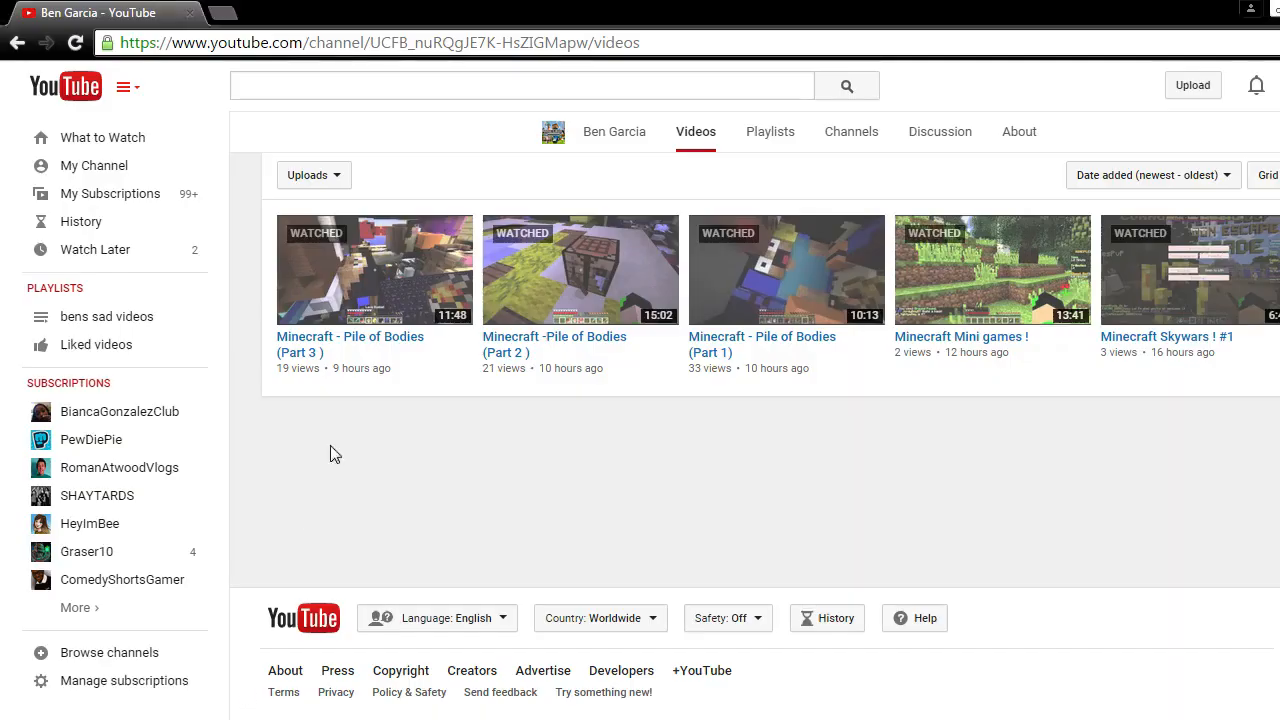
pyautogui.click(190, 13)
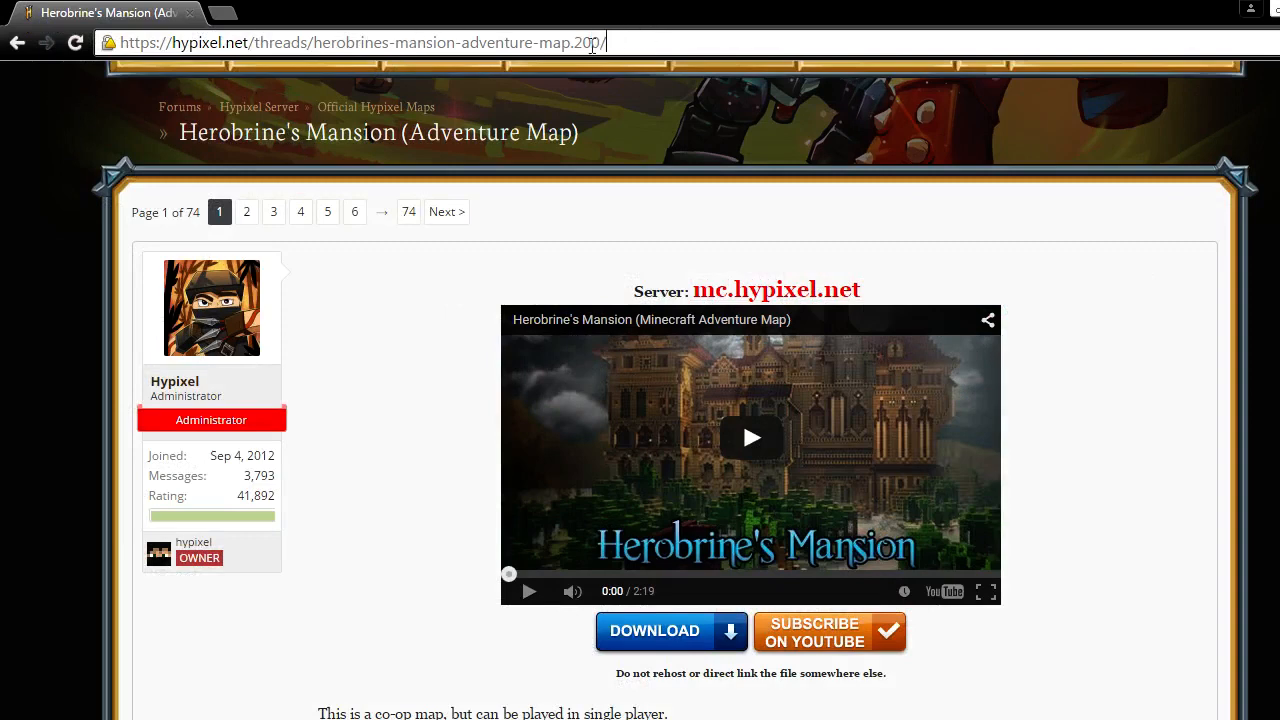
pyautogui.moveTo(593, 44); pyautogui.dragTo(115, 44)
pyautogui.click(55, 104)
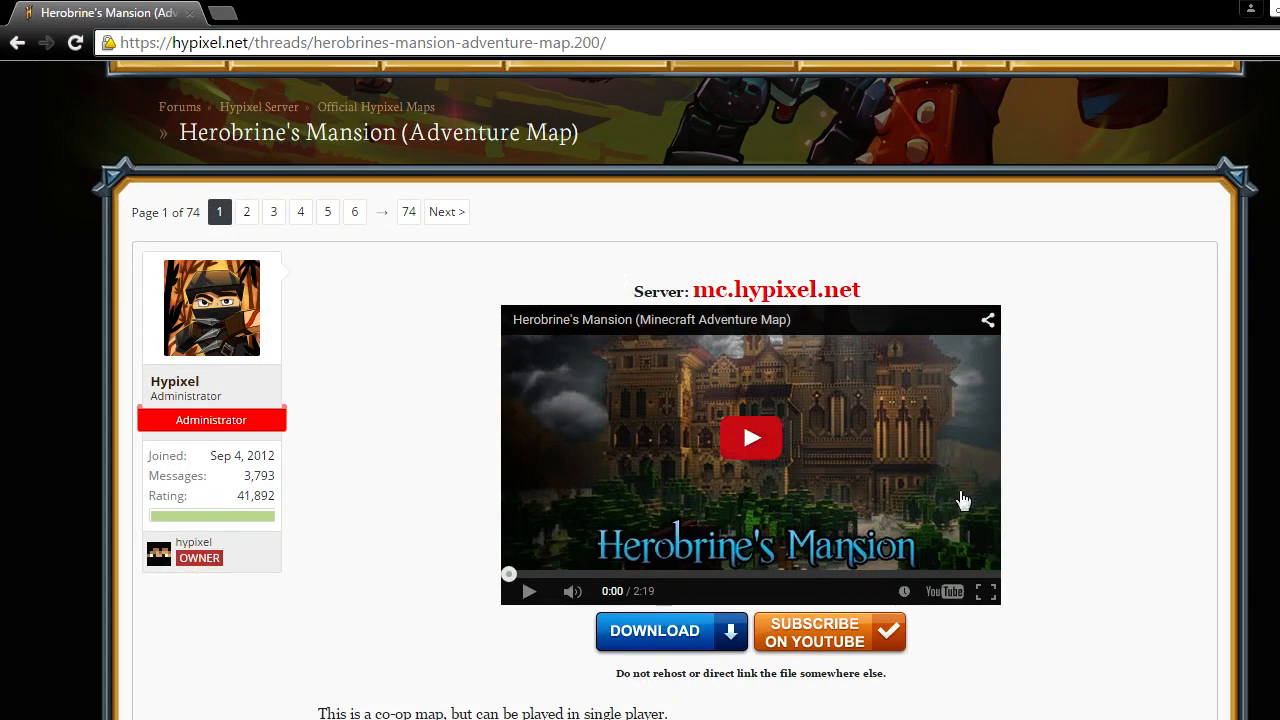
# Download the Herobrine's Mansion map and open the downloaded archive.
pyautogui.click(630, 632)
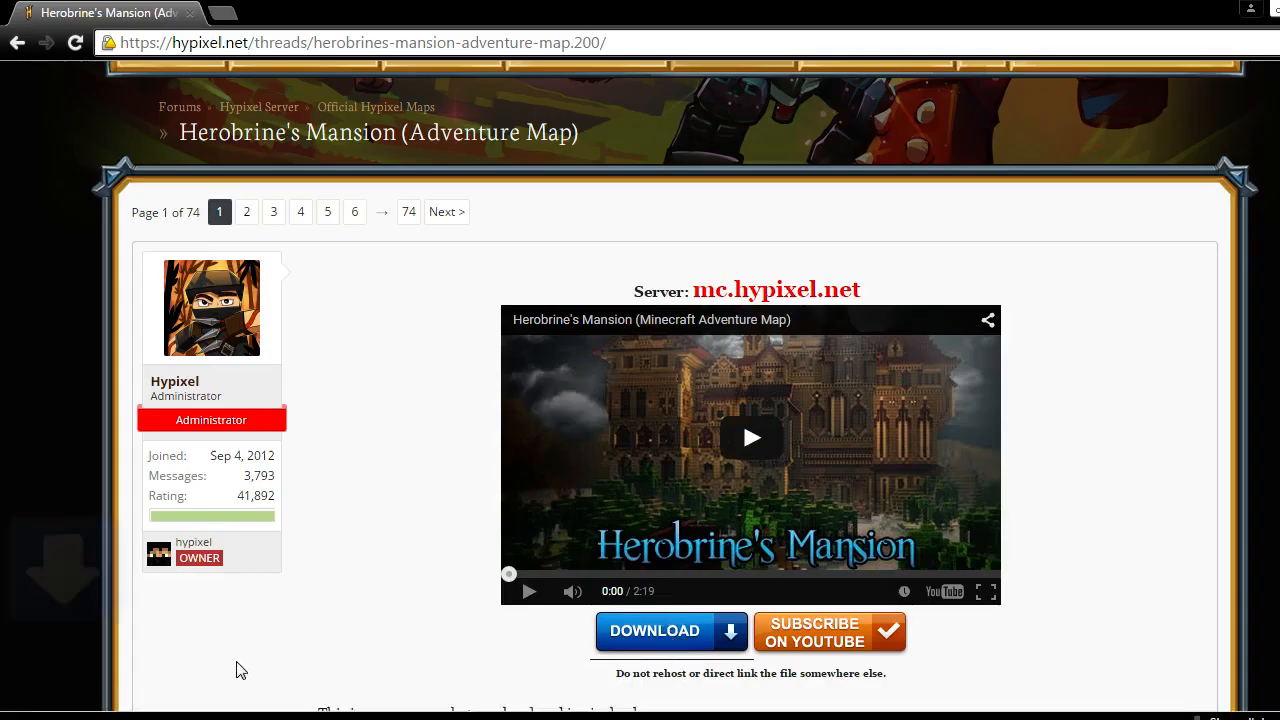
pyautogui.click(109, 698)
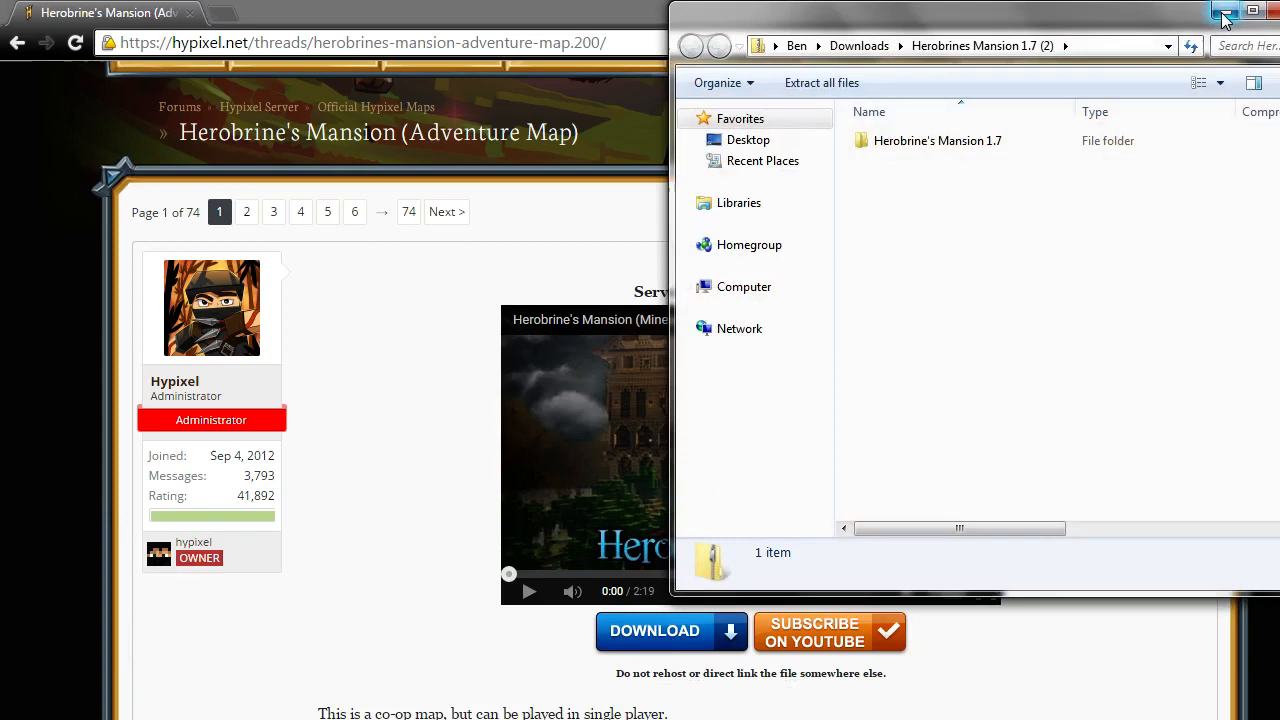
# Minimize the Explorer window showing the map archive's contents.
pyautogui.click(1226, 18)
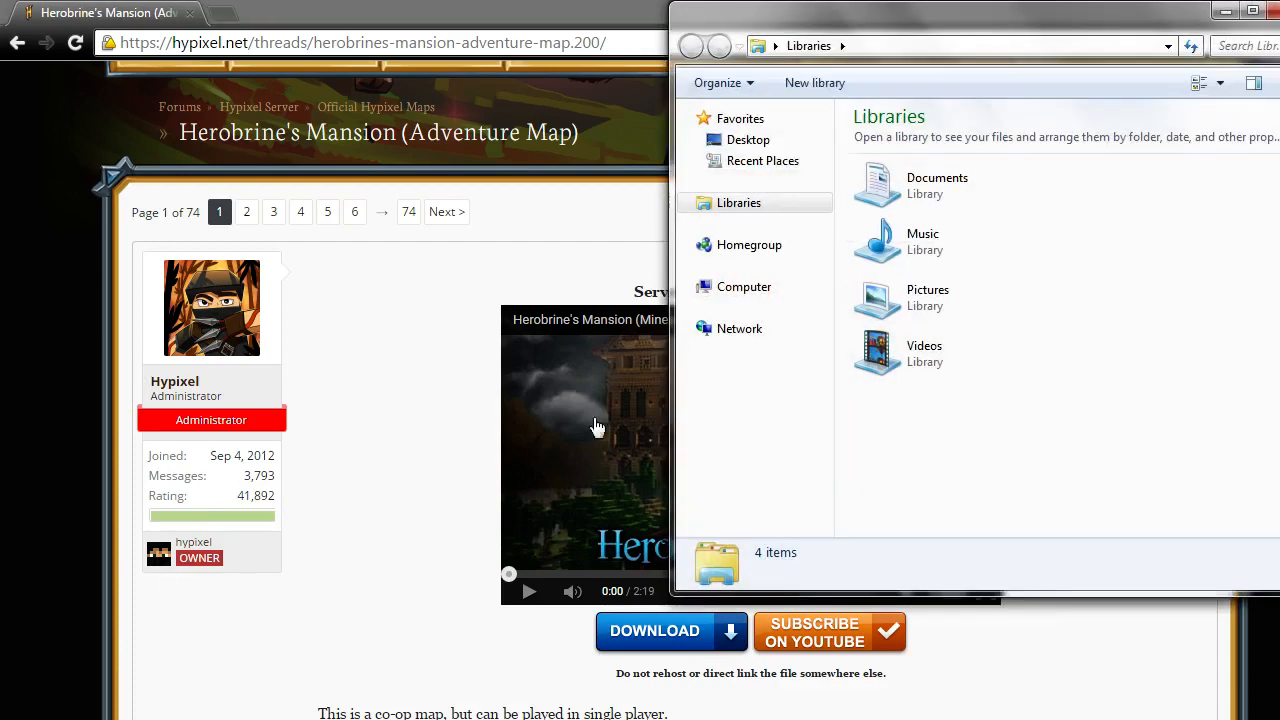
# Point the new Explorer window at the Desktop folder and clear its search box.
pyautogui.click(763, 161)
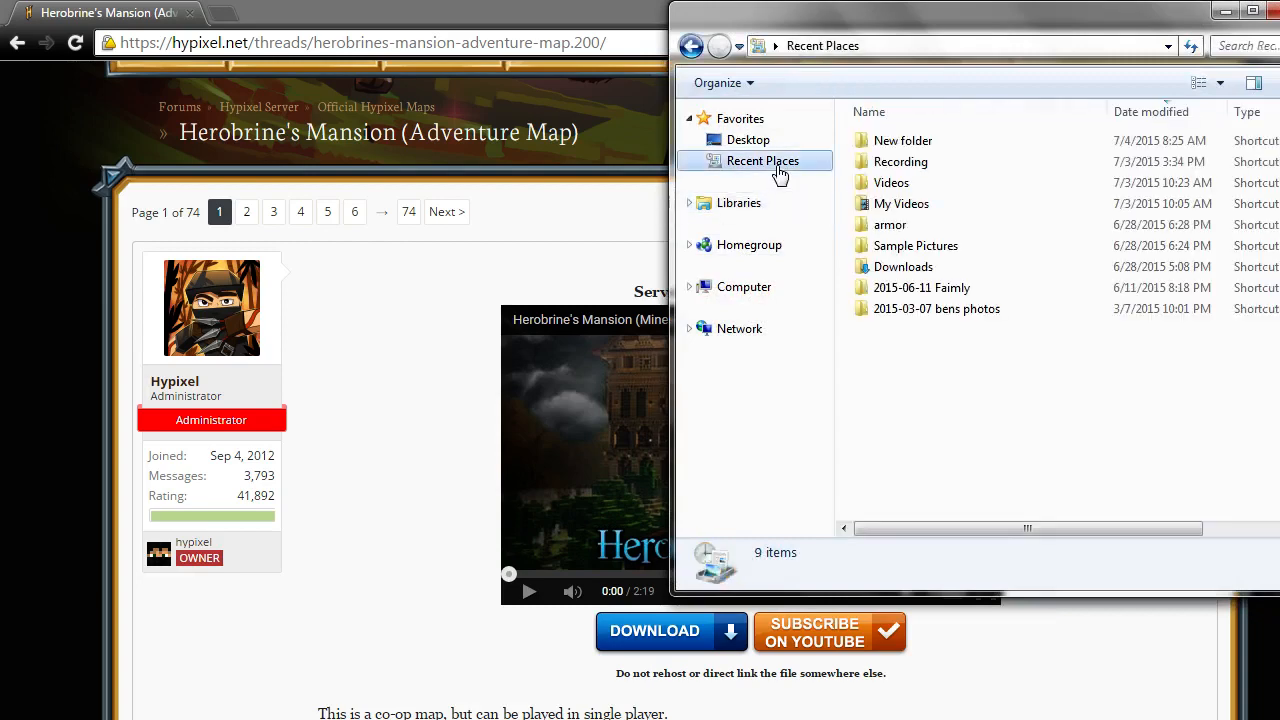
pyautogui.click(748, 140)
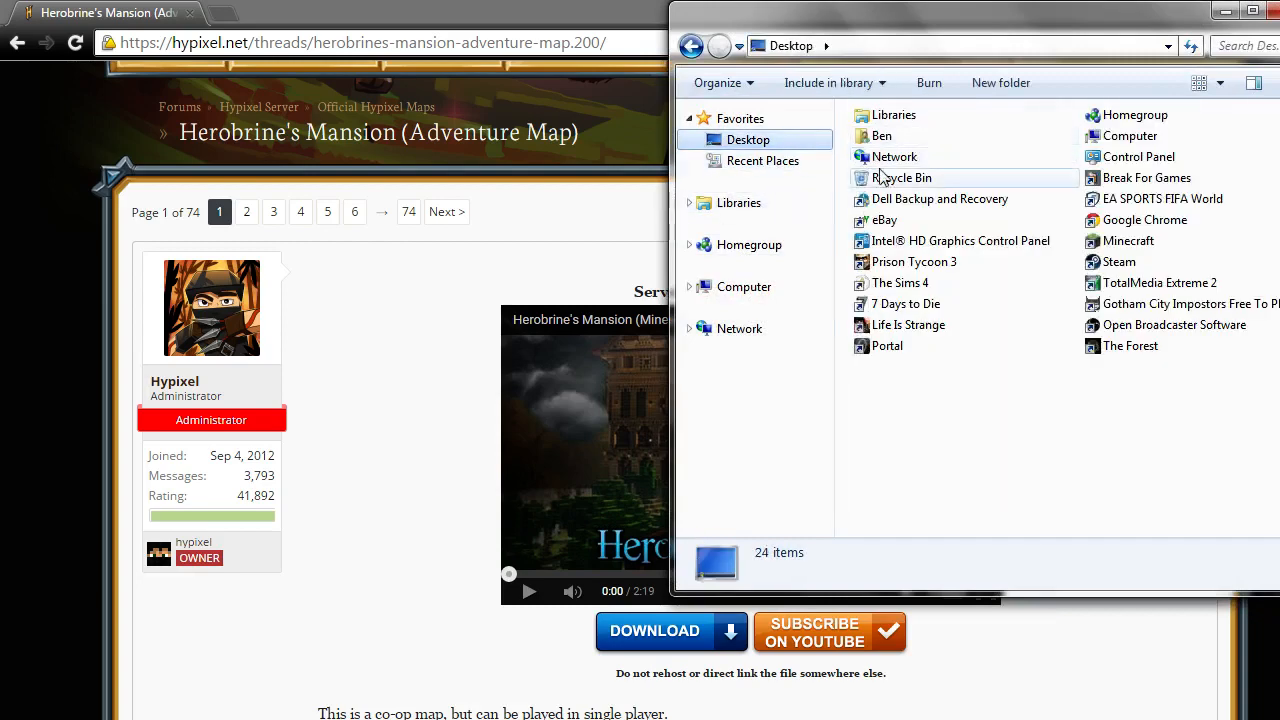
pyautogui.click(739, 203)
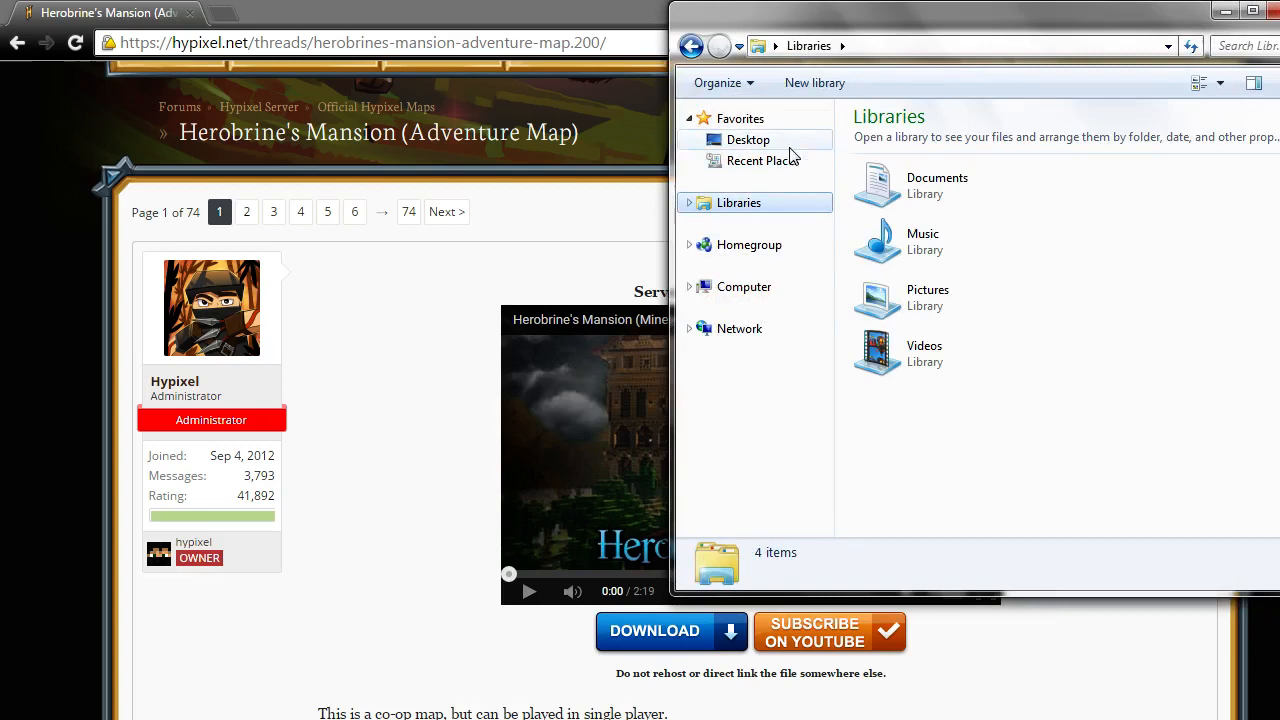
pyautogui.click(748, 140)
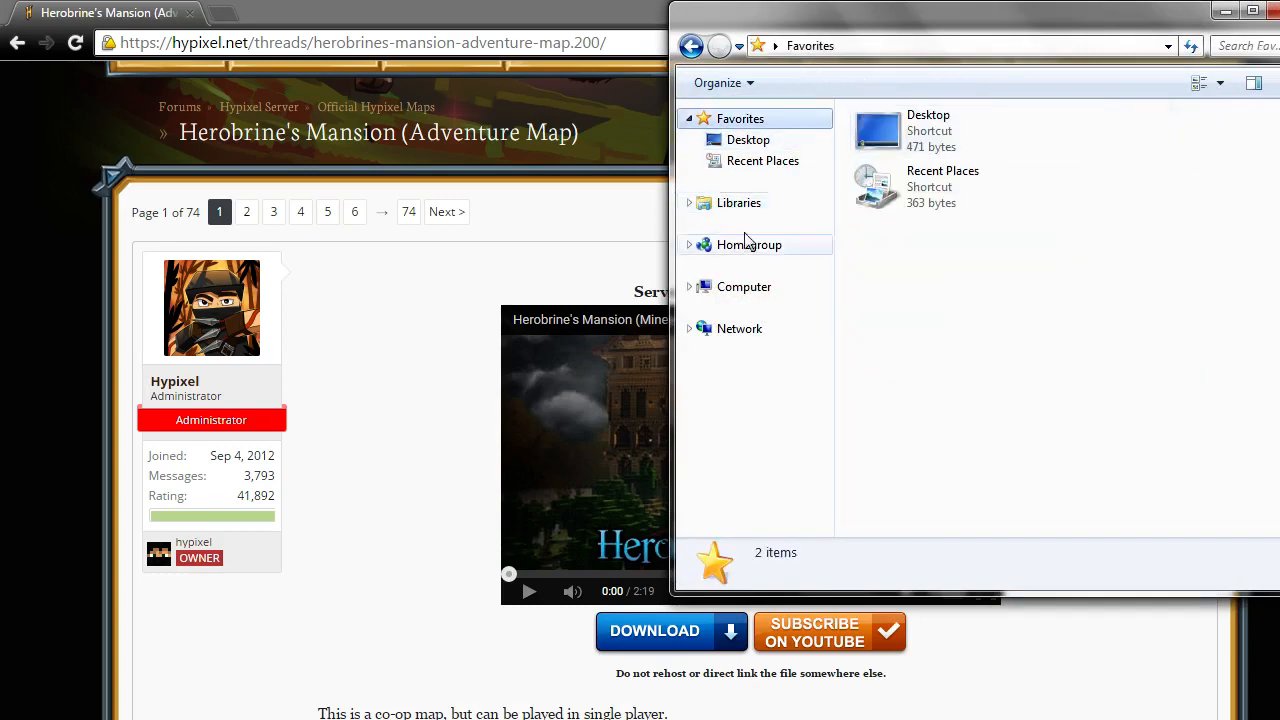
pyautogui.doubleClick(960, 128)
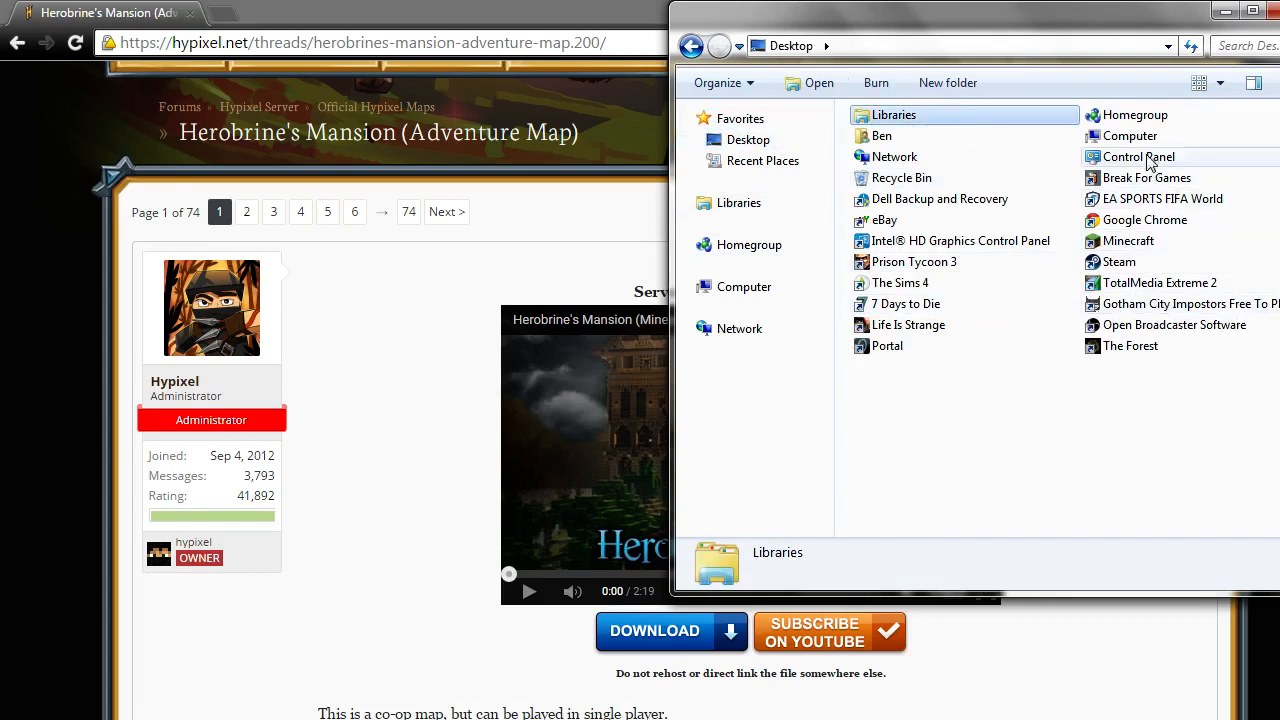
pyautogui.click(1240, 47)
pyautogui.write('b')
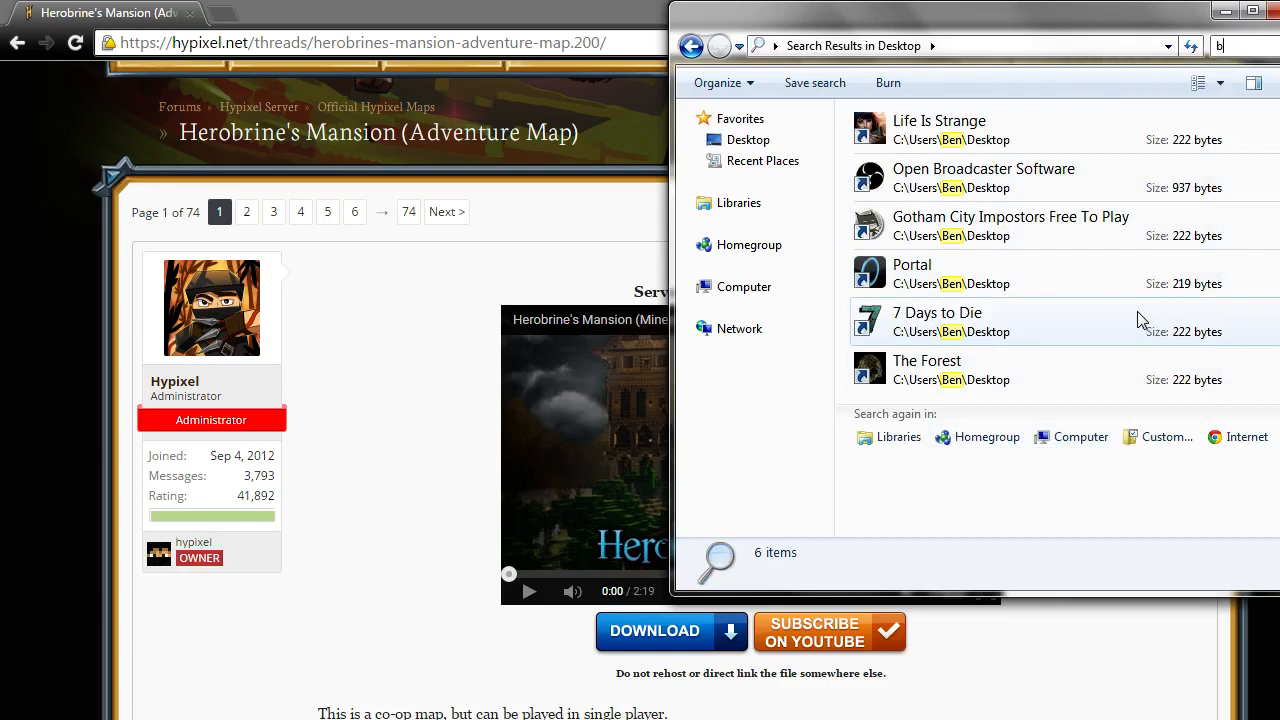
pyautogui.press('BackSpace')
pyautogui.write('hw')
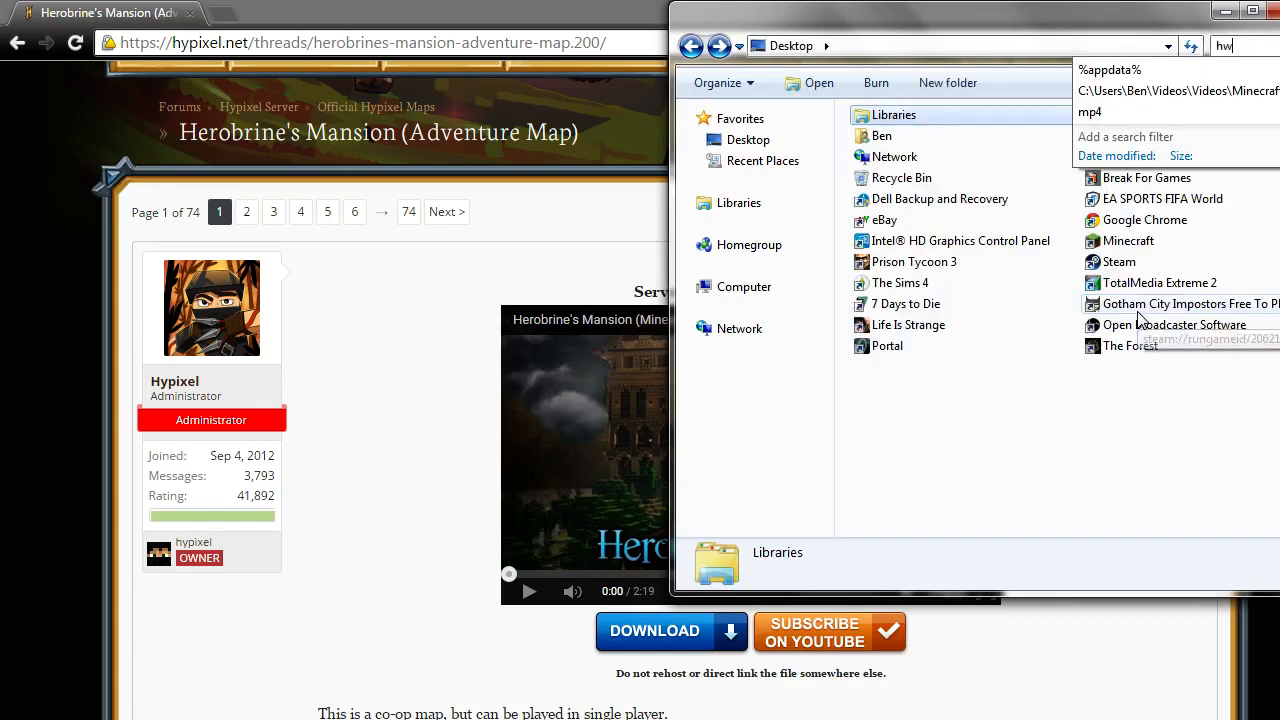
pyautogui.write('e')
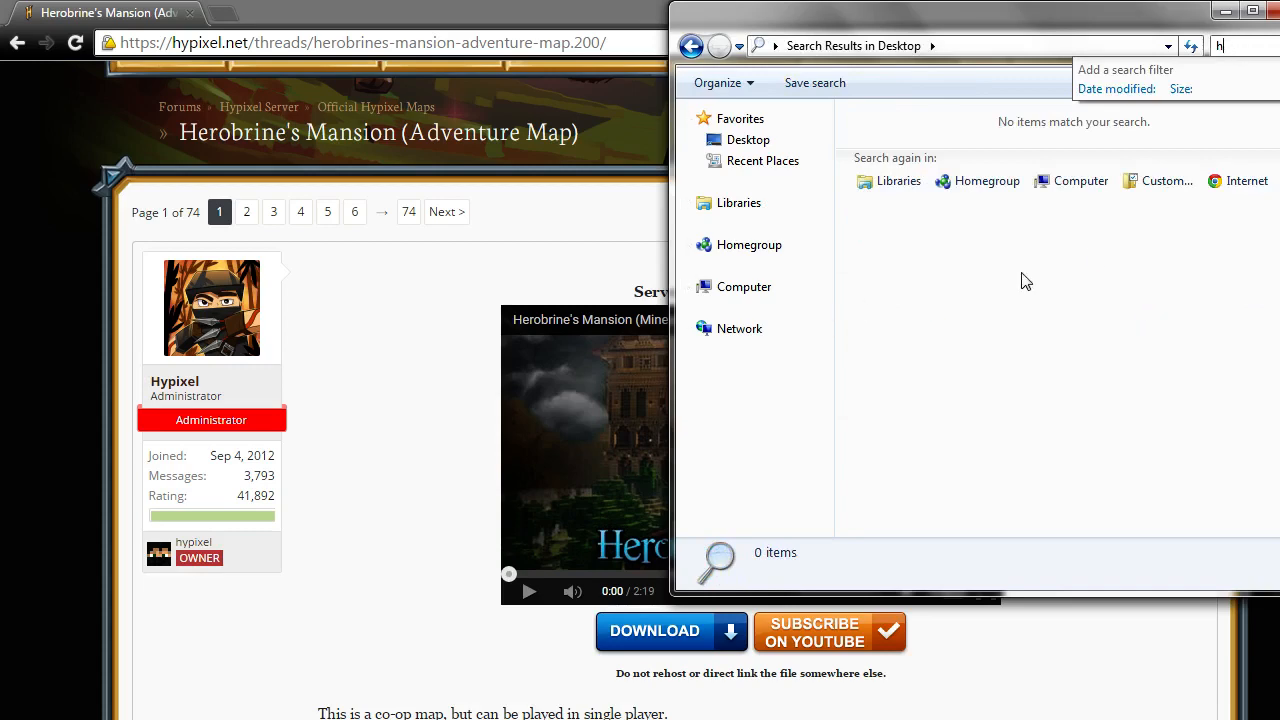
pyautogui.press('BackSpace')
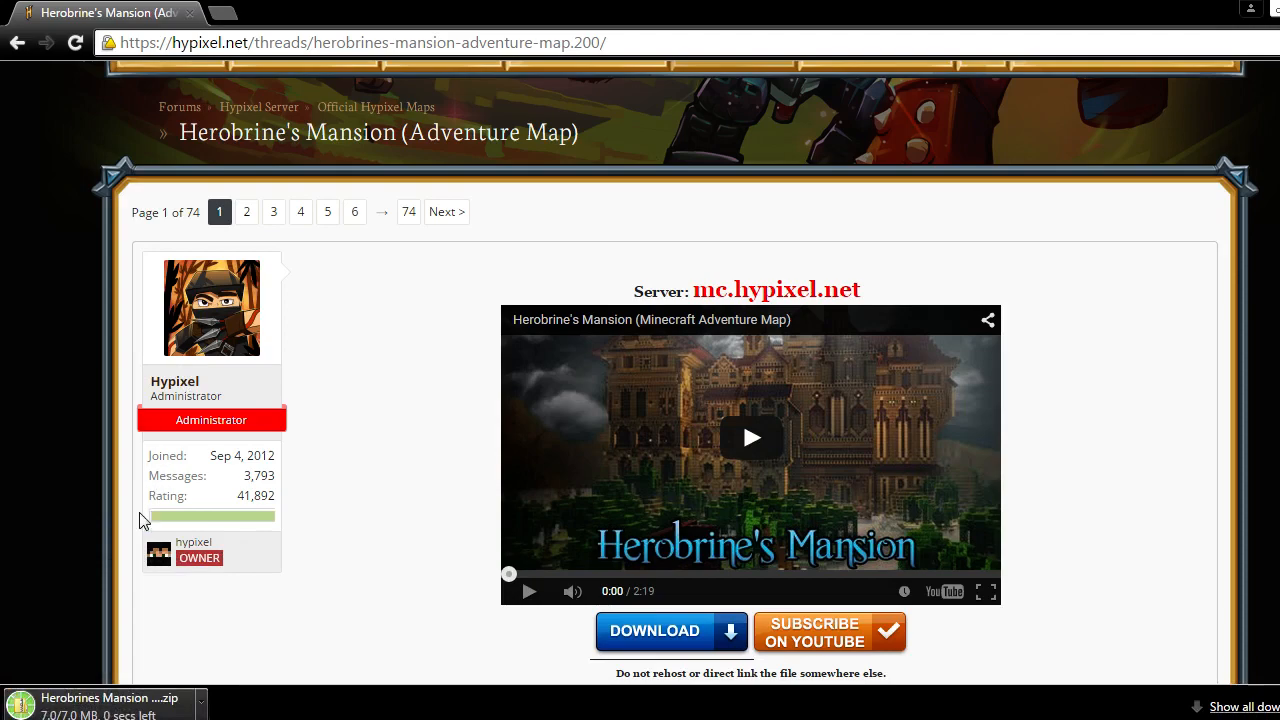
# Reopen the downloaded mansion zip and arrange the Desktop window beside it.
pyautogui.click(100, 704)
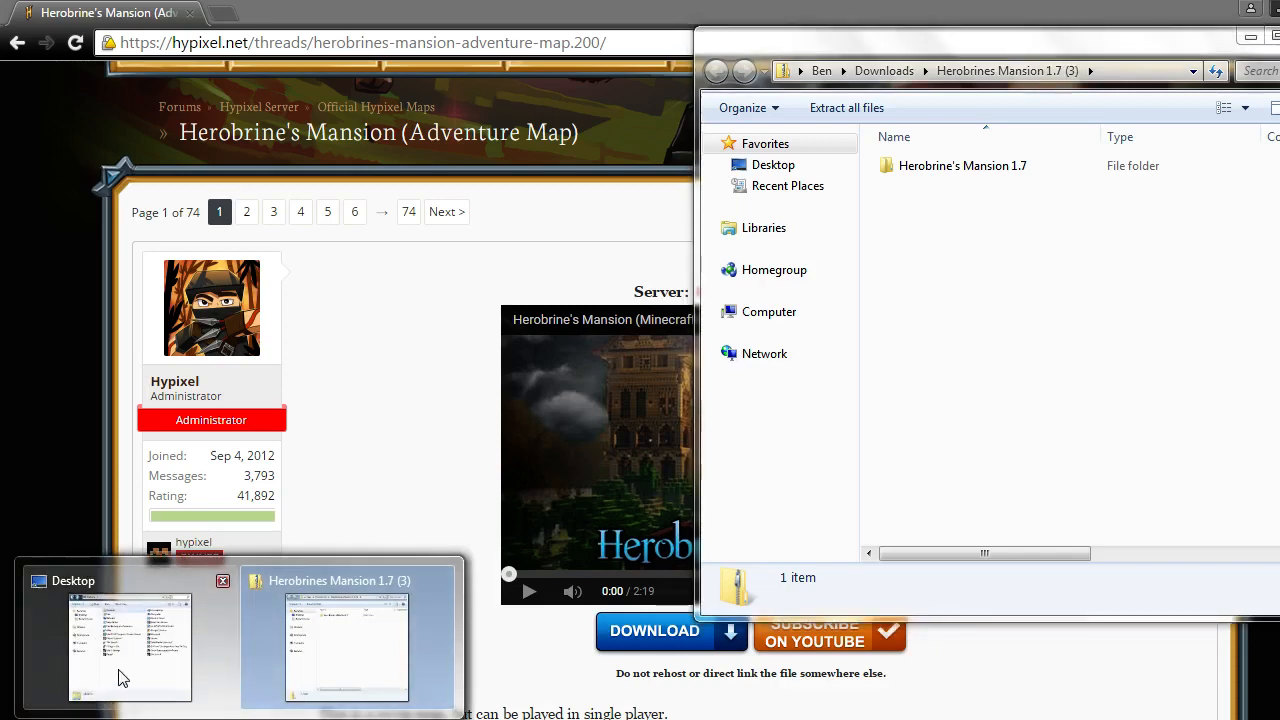
pyautogui.click(128, 645)
pyautogui.doubleClick(740, 16)
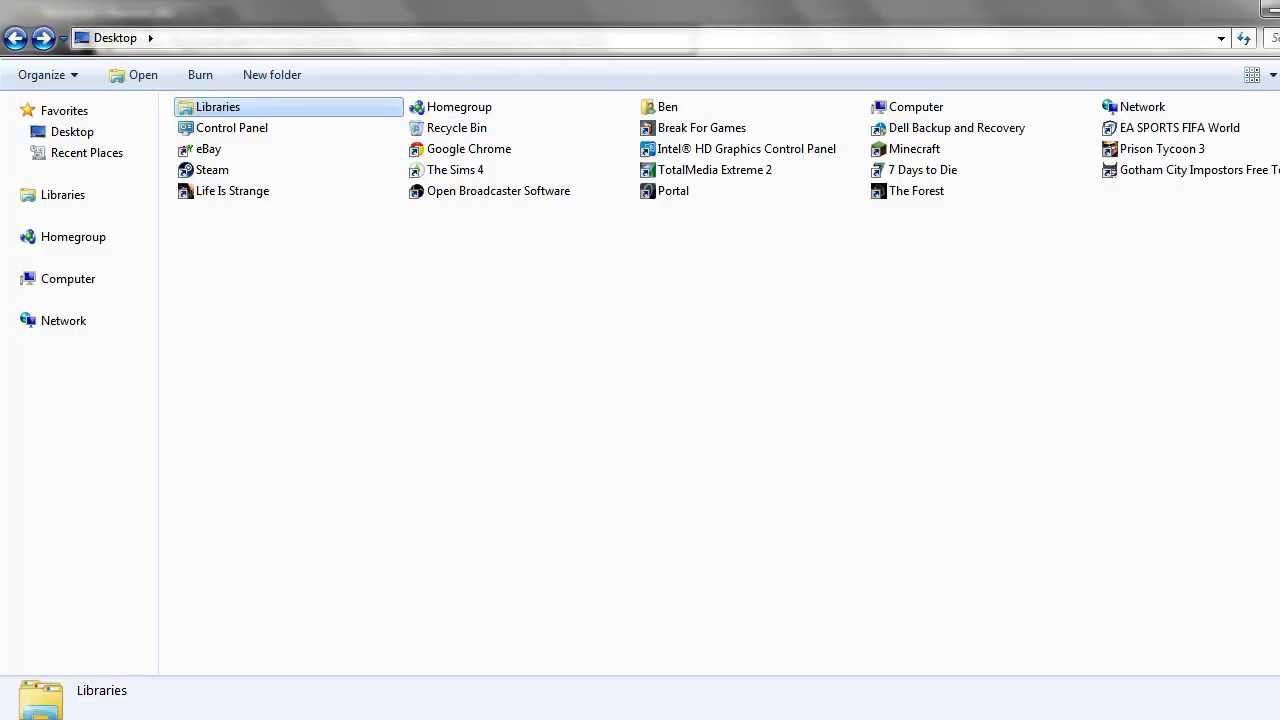
pyautogui.click(1268, 10)
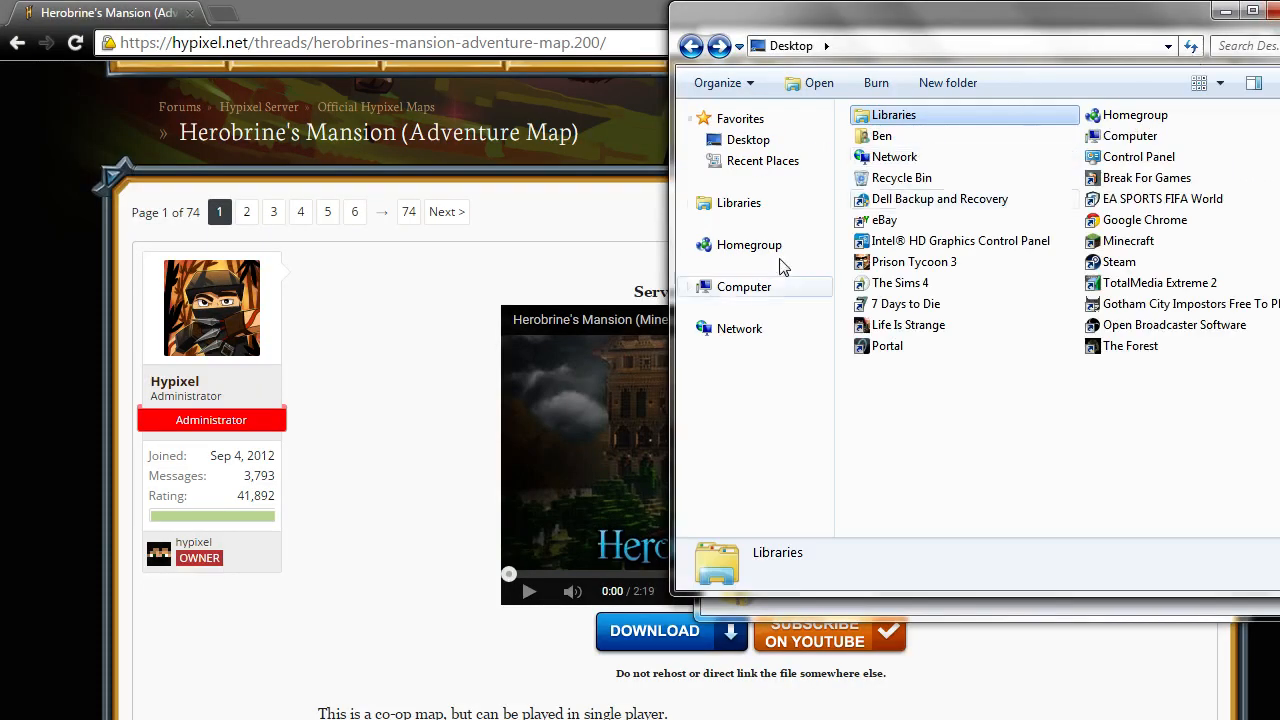
pyautogui.moveTo(833, 16); pyautogui.dragTo(803, 28)
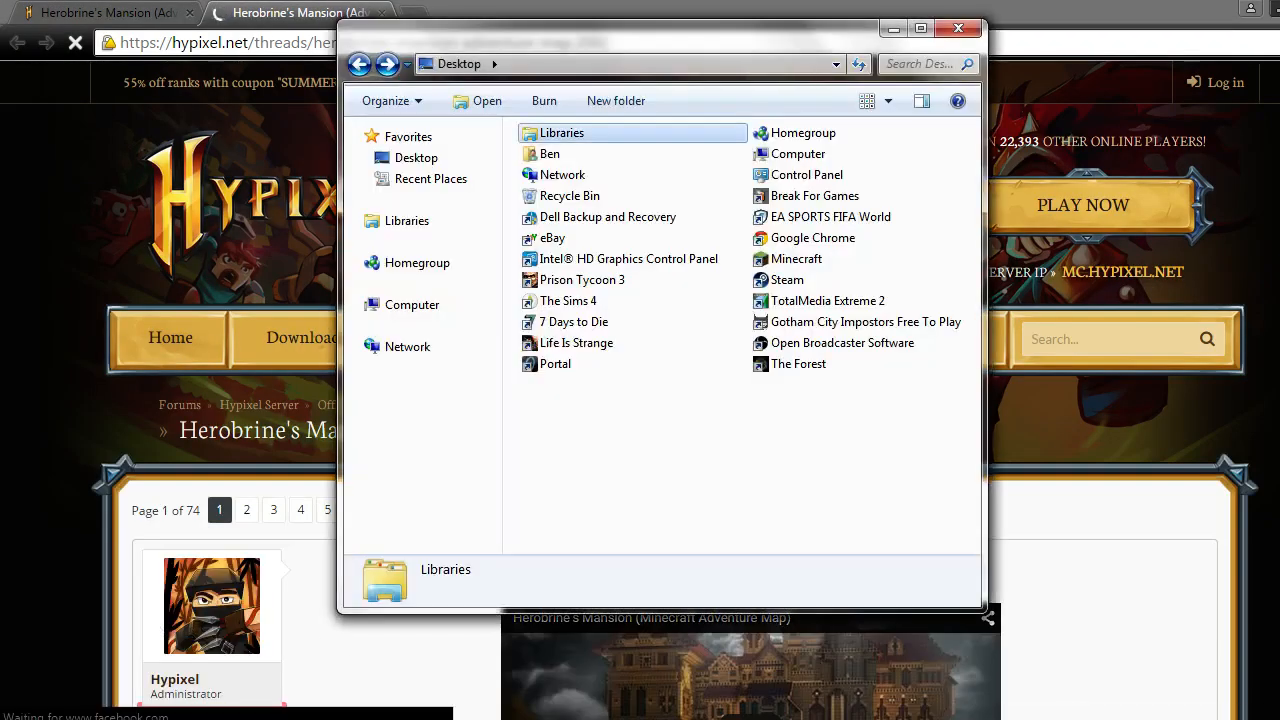
pyautogui.doubleClick(534, 22)
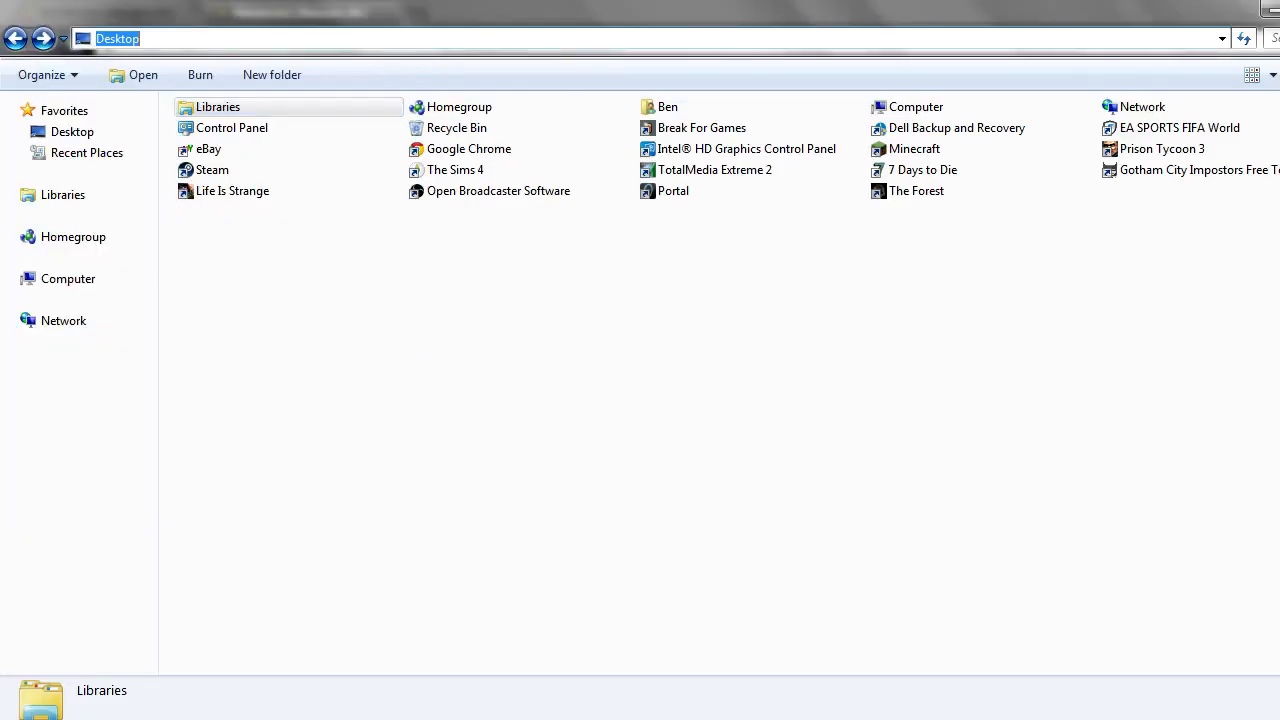
pyautogui.doubleClick(534, 22)
# Close Chrome and the Minecraft window, leaving the Desktop window on the left of the archive.
pyautogui.click(640, 30)
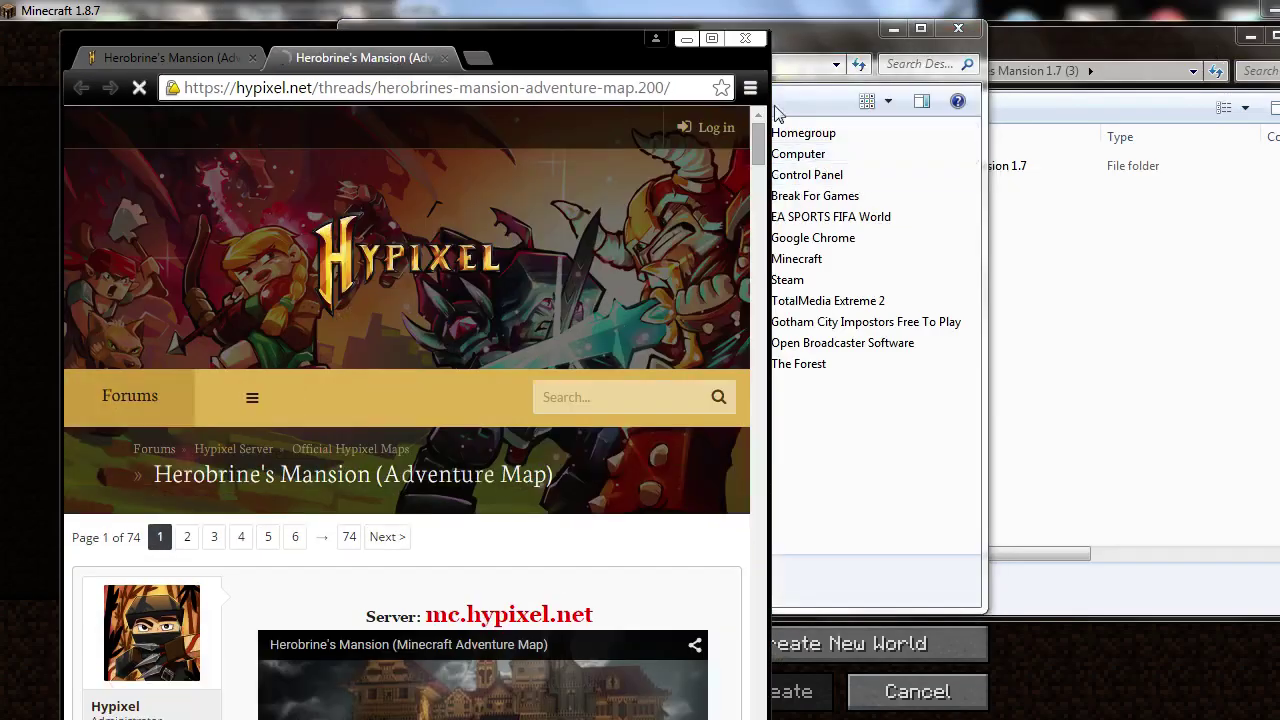
pyautogui.click(745, 38)
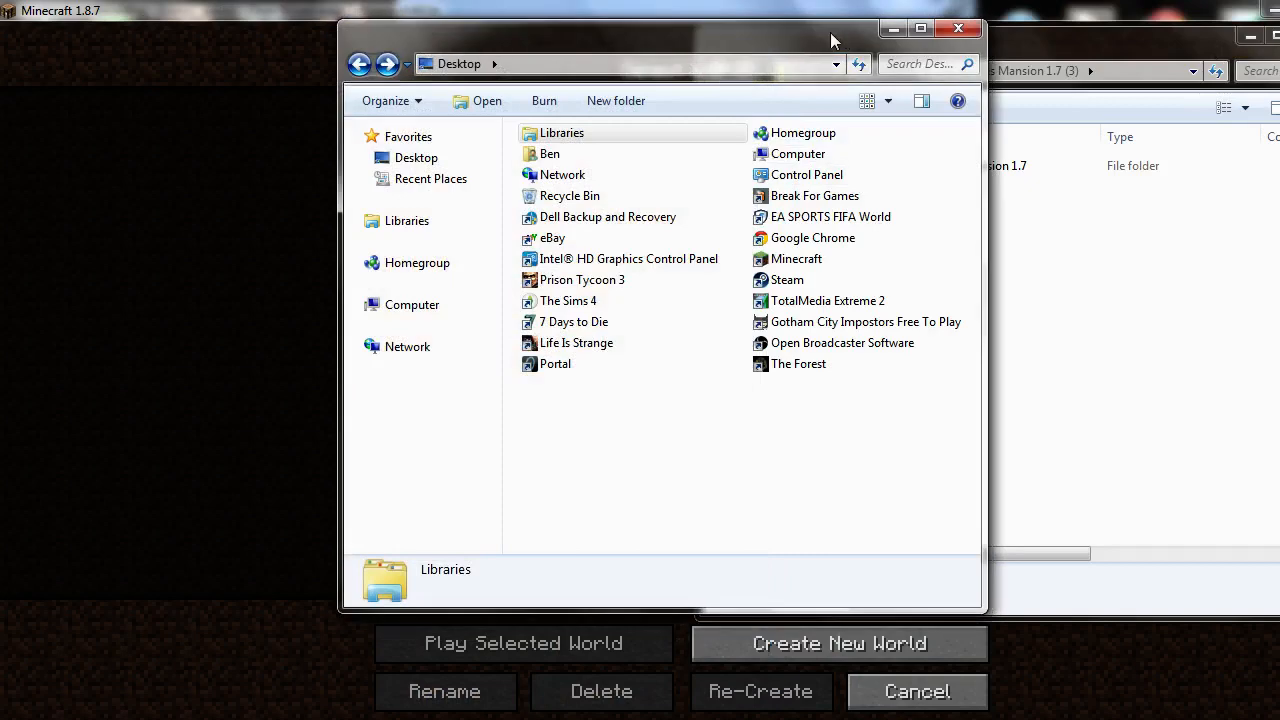
pyautogui.doubleClick(830, 32)
pyautogui.click(666, 38)
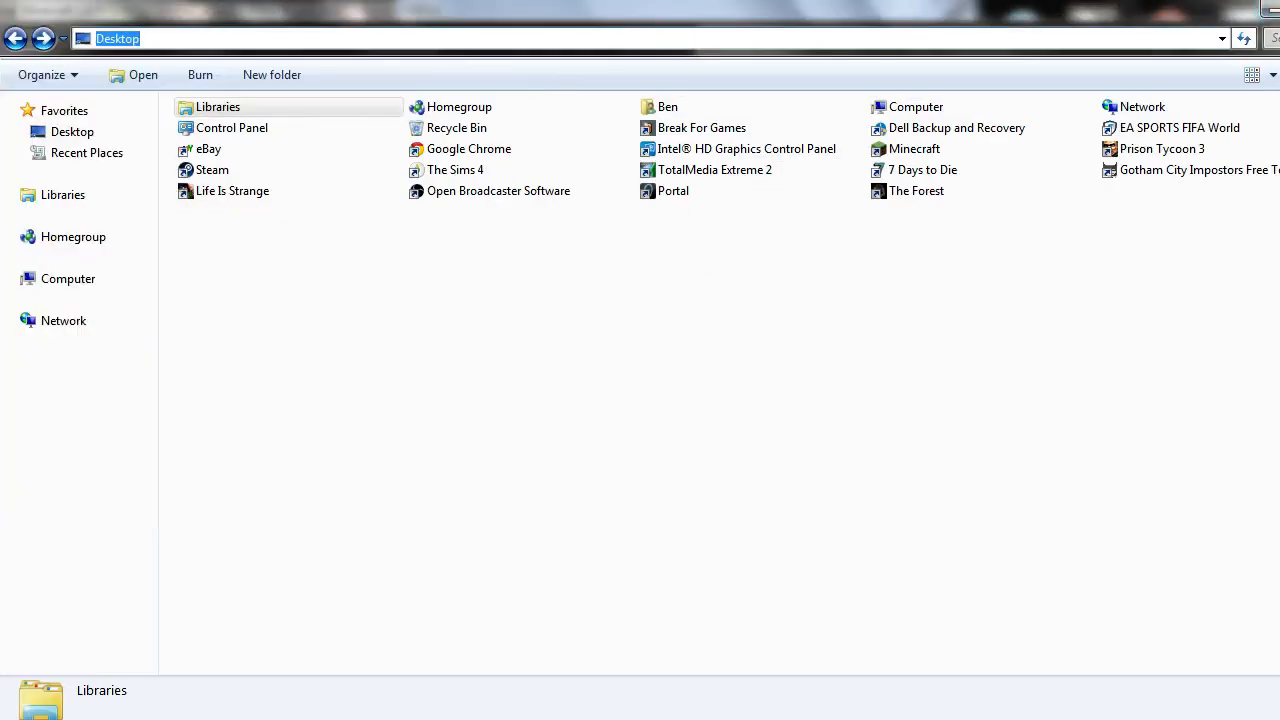
pyautogui.doubleClick(1100, 10)
pyautogui.moveTo(760, 40); pyautogui.dragTo(259, 54)
pyautogui.doubleClick(259, 54)
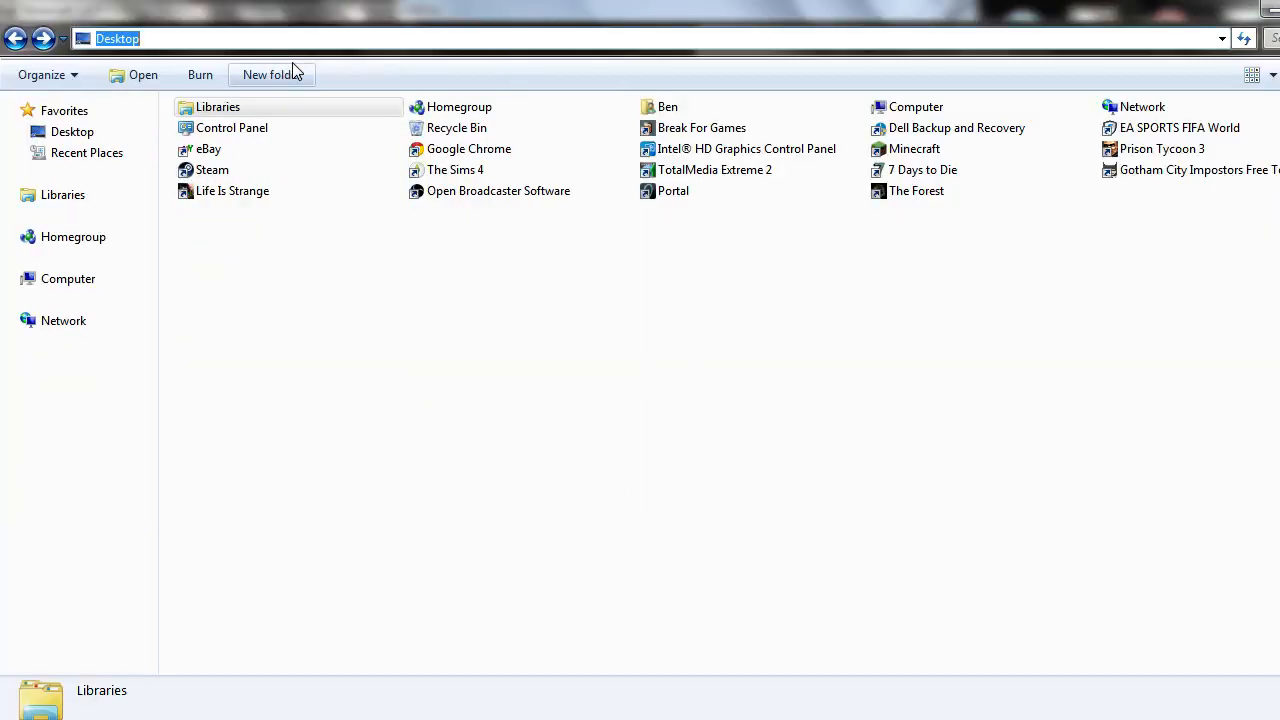
pyautogui.click(1265, 10)
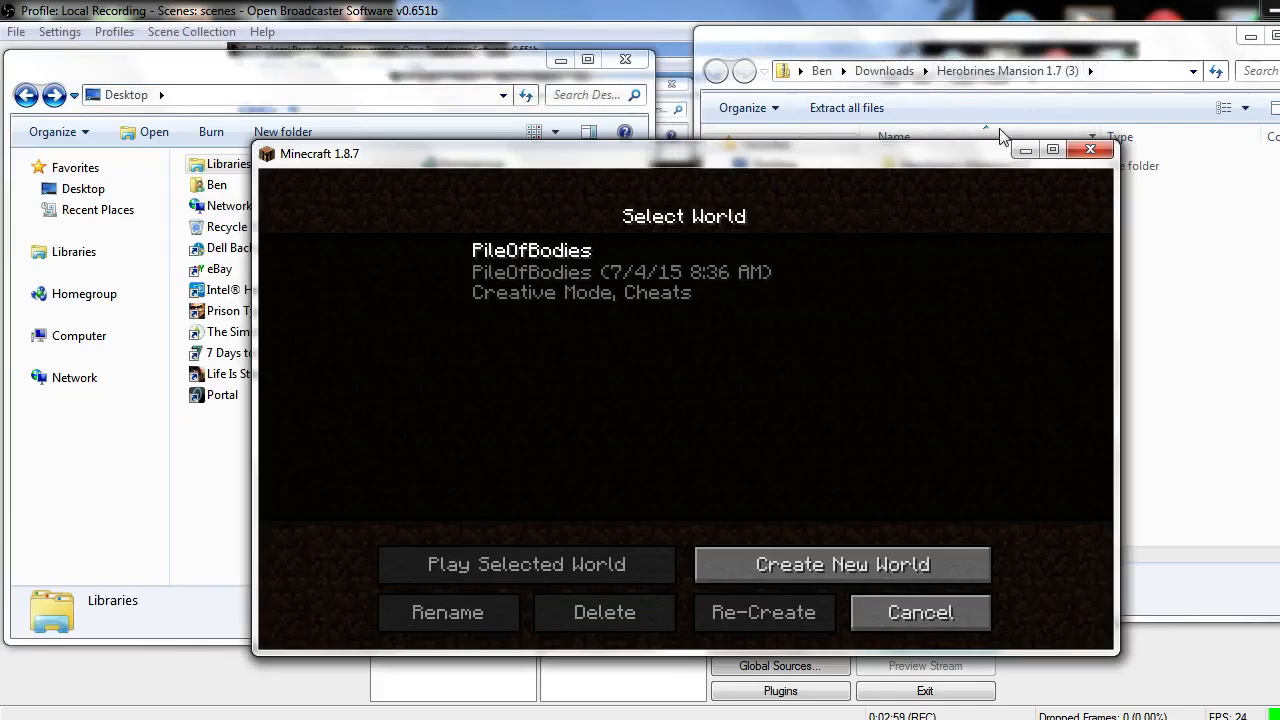
pyautogui.click(1087, 149)
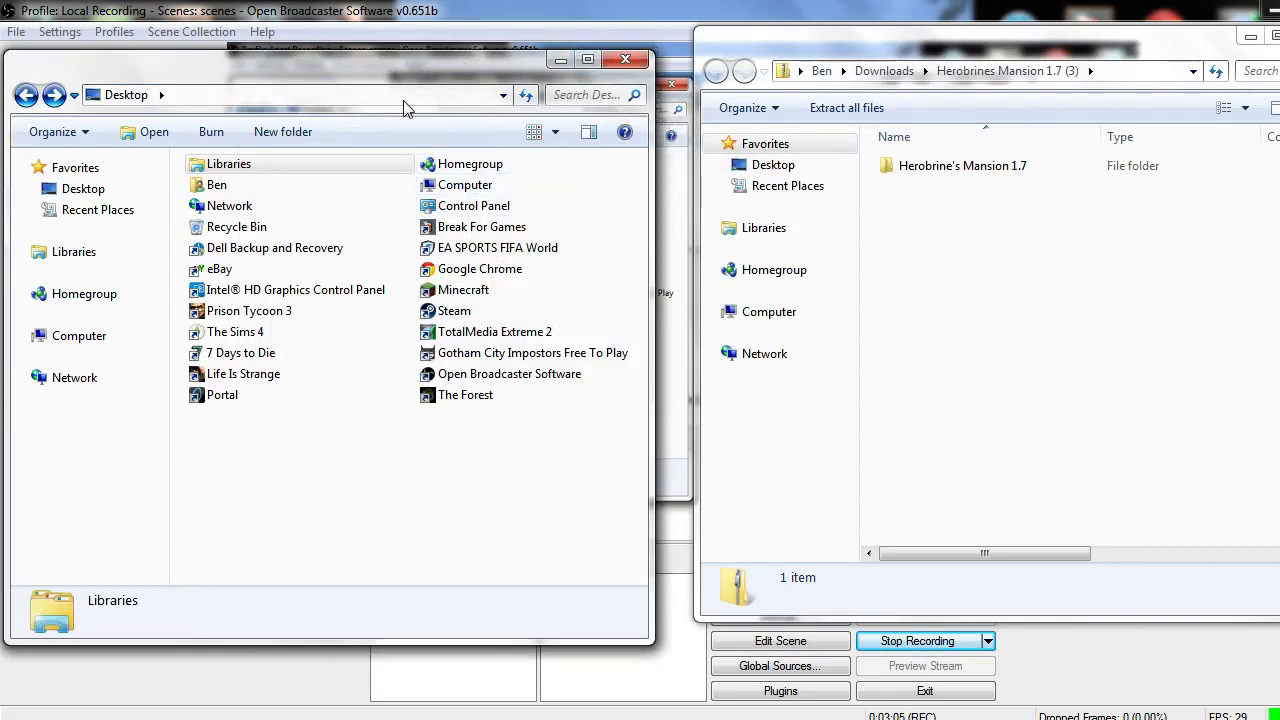
# Navigate the left Explorer window from Desktop to the AppData Roaming folder via %appdata%.
pyautogui.click(358, 96)
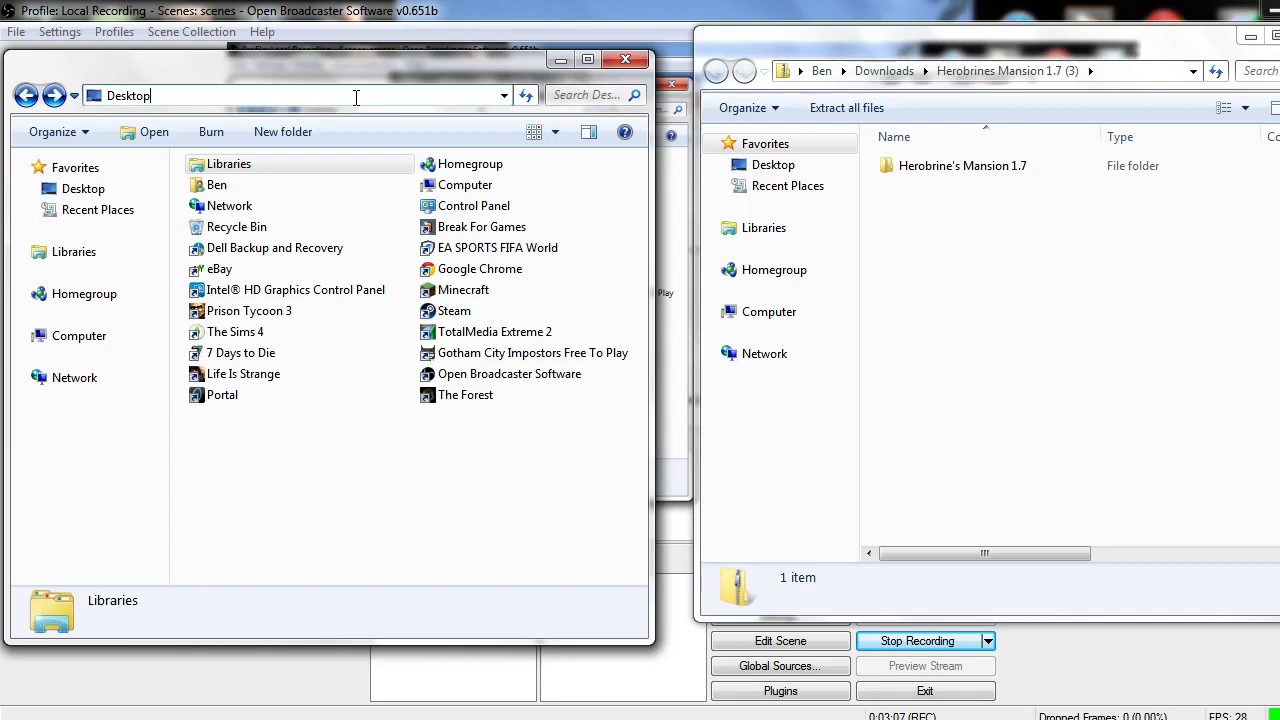
pyautogui.press('BackSpace')
pyautogui.press('BackSpace')
pyautogui.press('BackSpace')
pyautogui.press('BackSpace')
pyautogui.press('BackSpace')
pyautogui.write('%a')
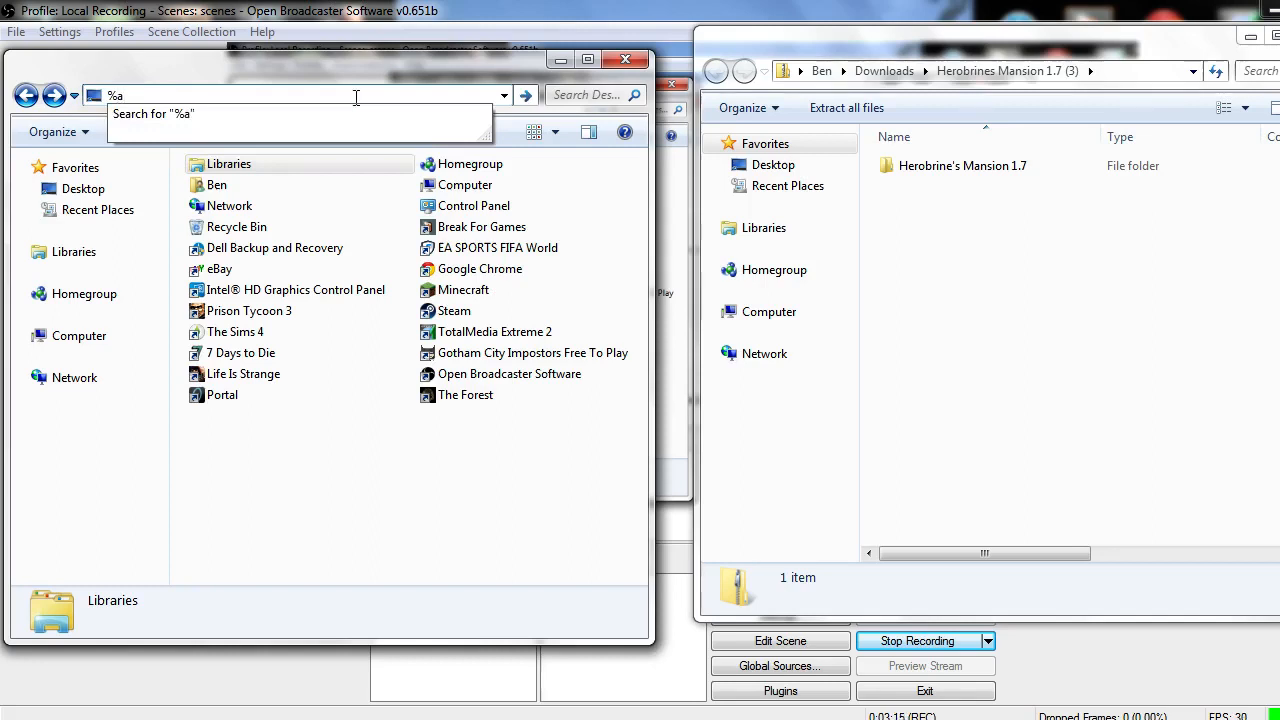
pyautogui.write('ppdata%')
pyautogui.press('Return')
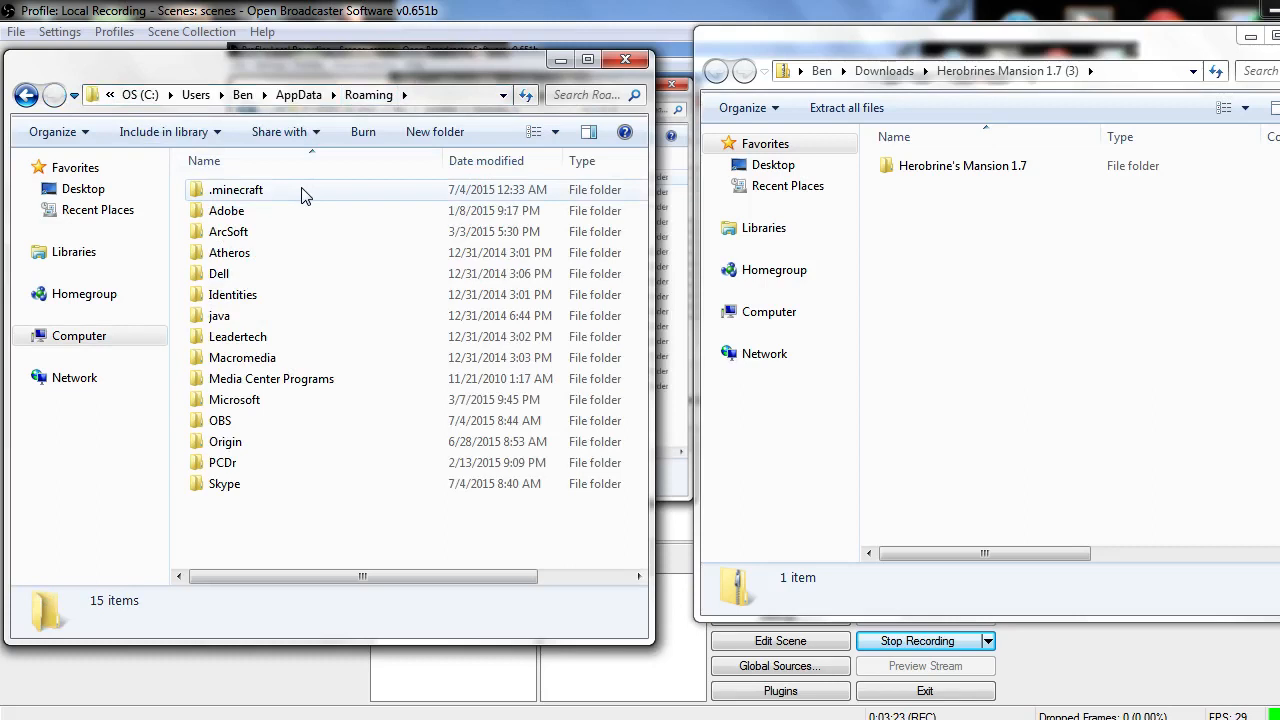
# Copy the Herobrine's Mansion 1.7 folder into .minecraft\saves beside PileOfBodies and close the window.
pyautogui.doubleClick(305, 190)
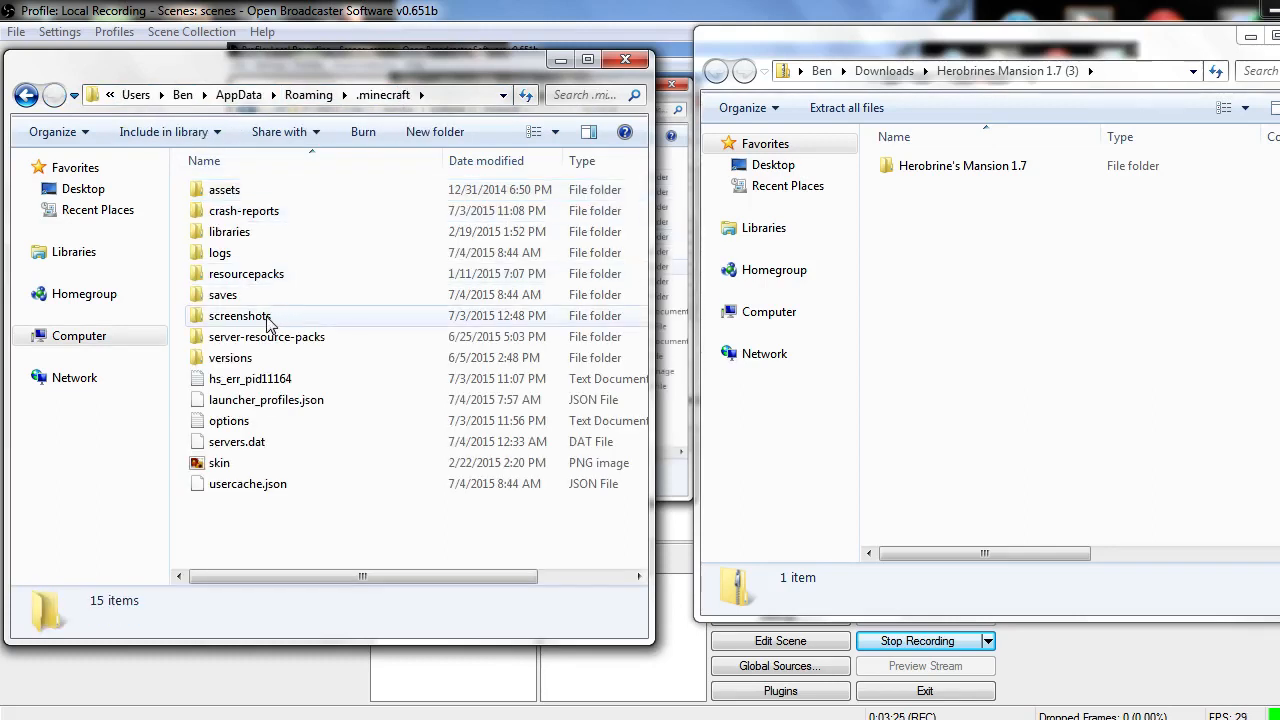
pyautogui.doubleClick(223, 295)
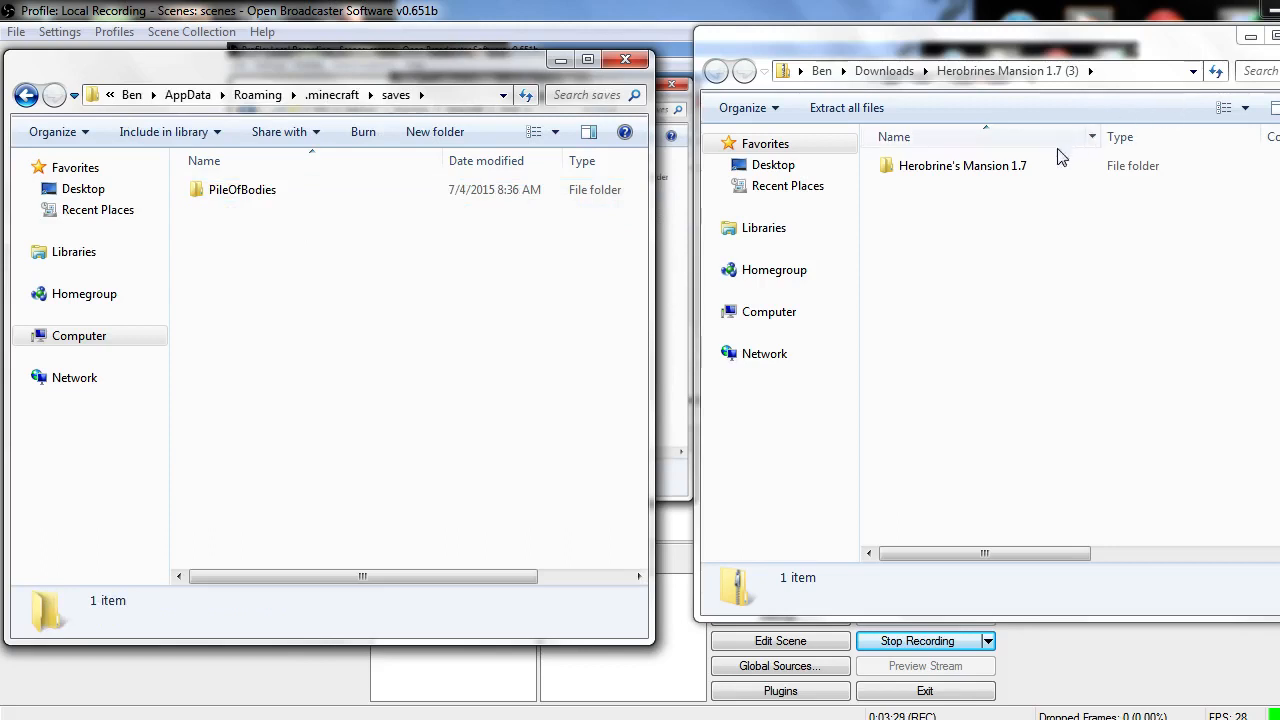
pyautogui.moveTo(1040, 170)
pyautogui.mouseDown()
pyautogui.moveTo(954, 420)
pyautogui.moveTo(840, 430)
pyautogui.mouseUp()
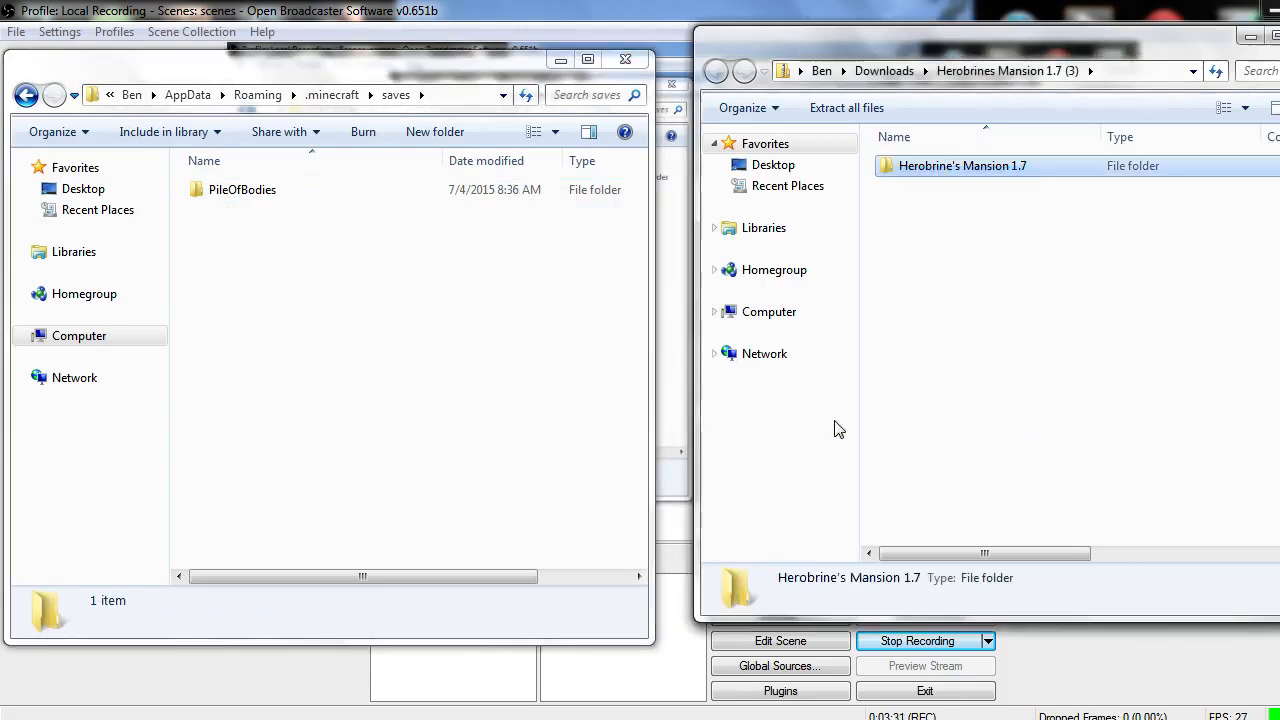
pyautogui.click(1109, 400)
pyautogui.moveTo(1000, 165)
pyautogui.mouseDown()
pyautogui.moveTo(312, 330)
pyautogui.moveTo(285, 315)
pyautogui.mouseUp()
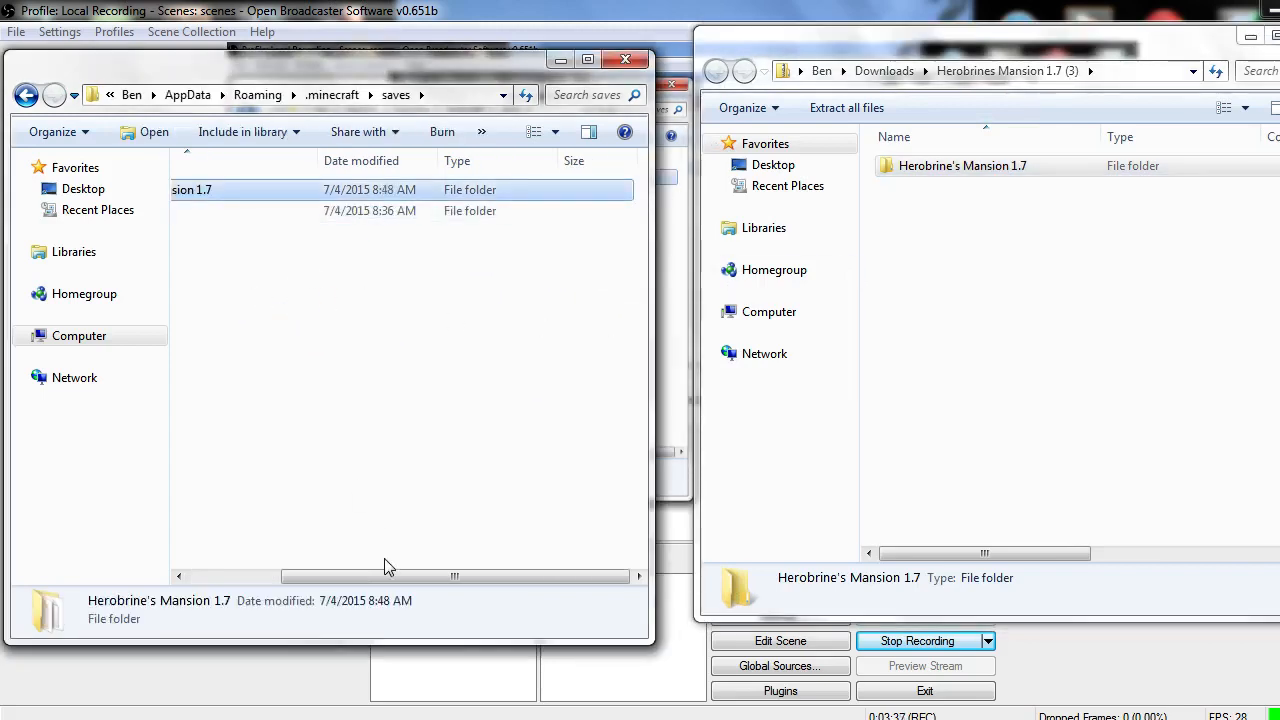
pyautogui.moveTo(387, 576); pyautogui.dragTo(290, 576)
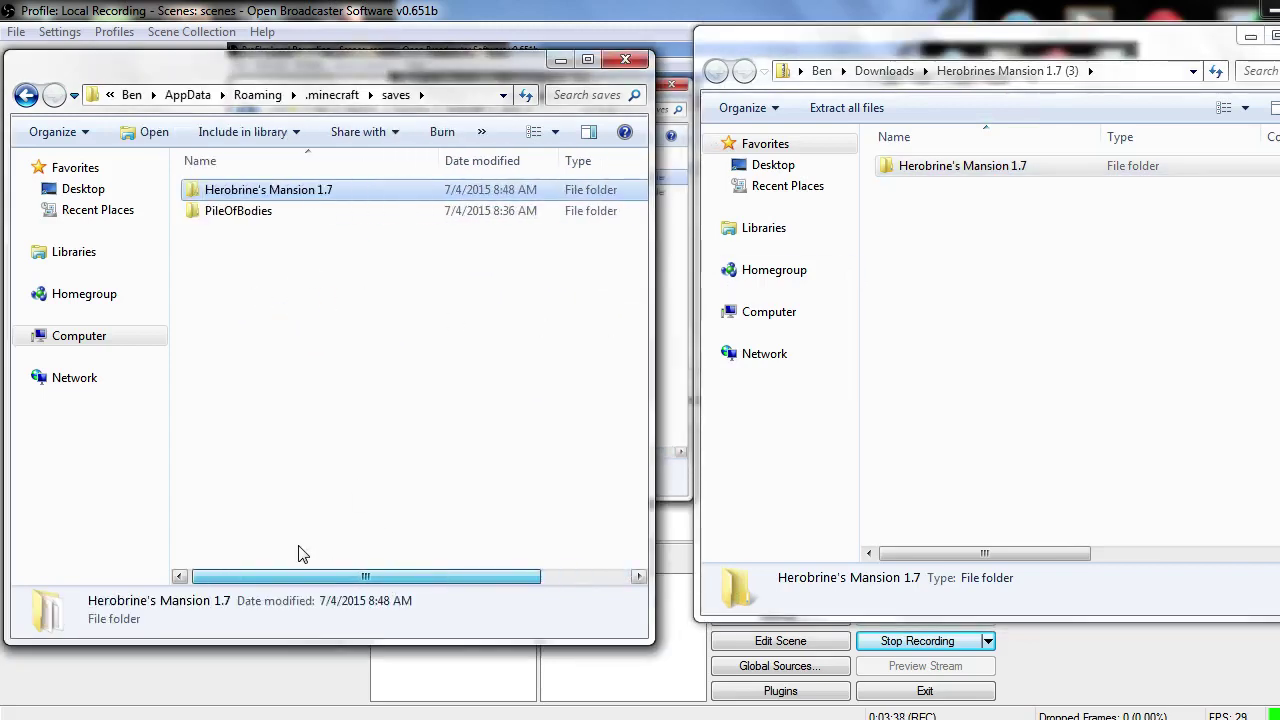
pyautogui.click(625, 59)
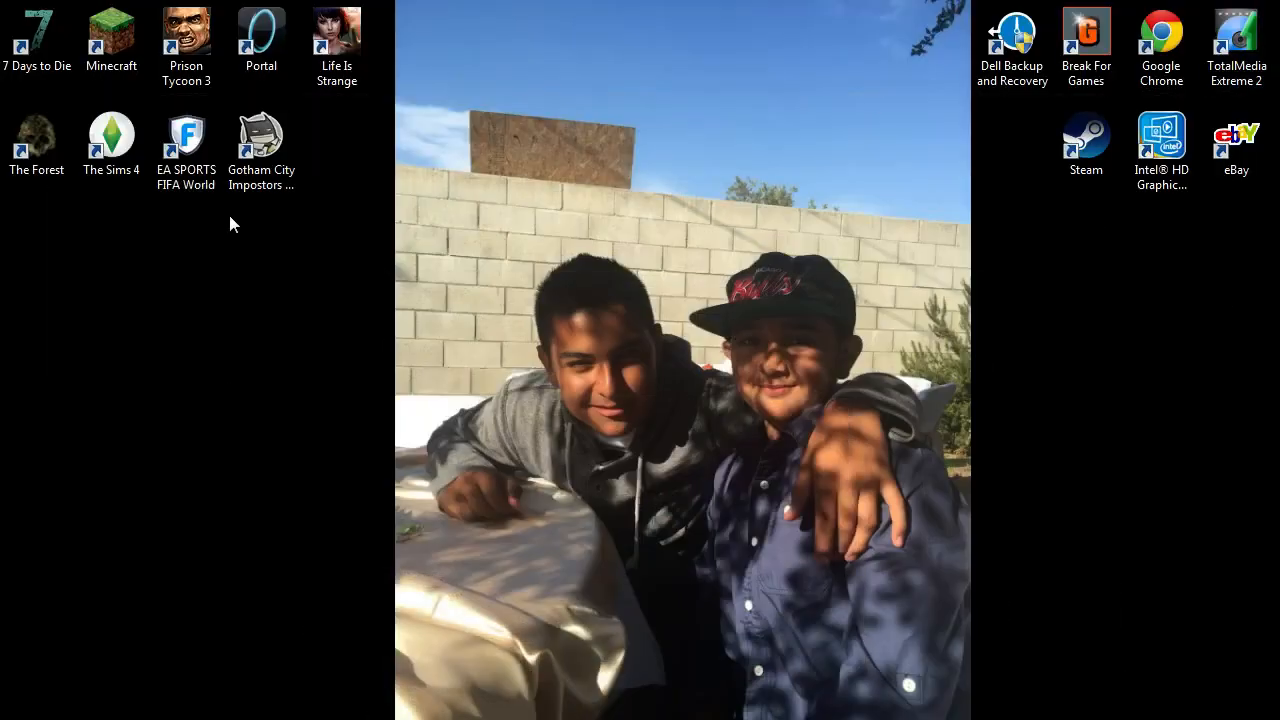
# Launch Minecraft from the desktop shortcut and start the game from the launcher.
pyautogui.doubleClick(113, 66)
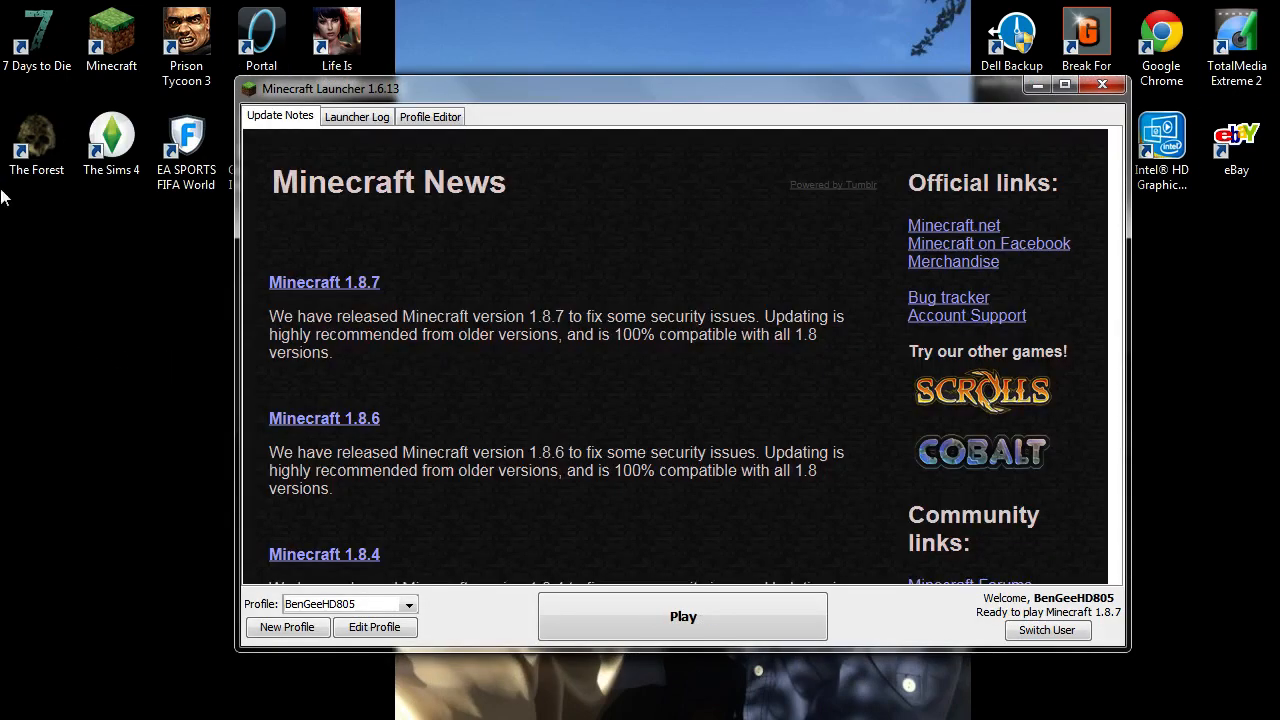
pyautogui.click(745, 620)
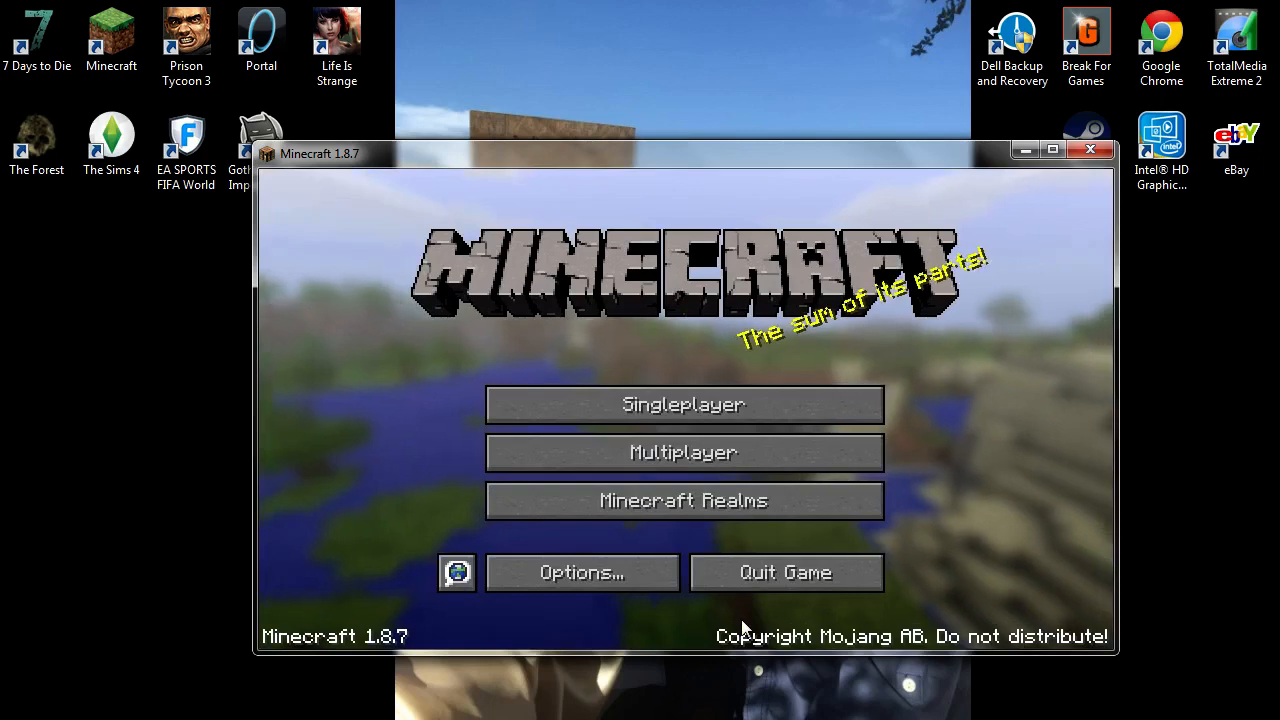
# Check Singleplayer lists Herobrine's Mansion by Hypixel, maximize the game, and return to the title menu.
pyautogui.click(667, 406)
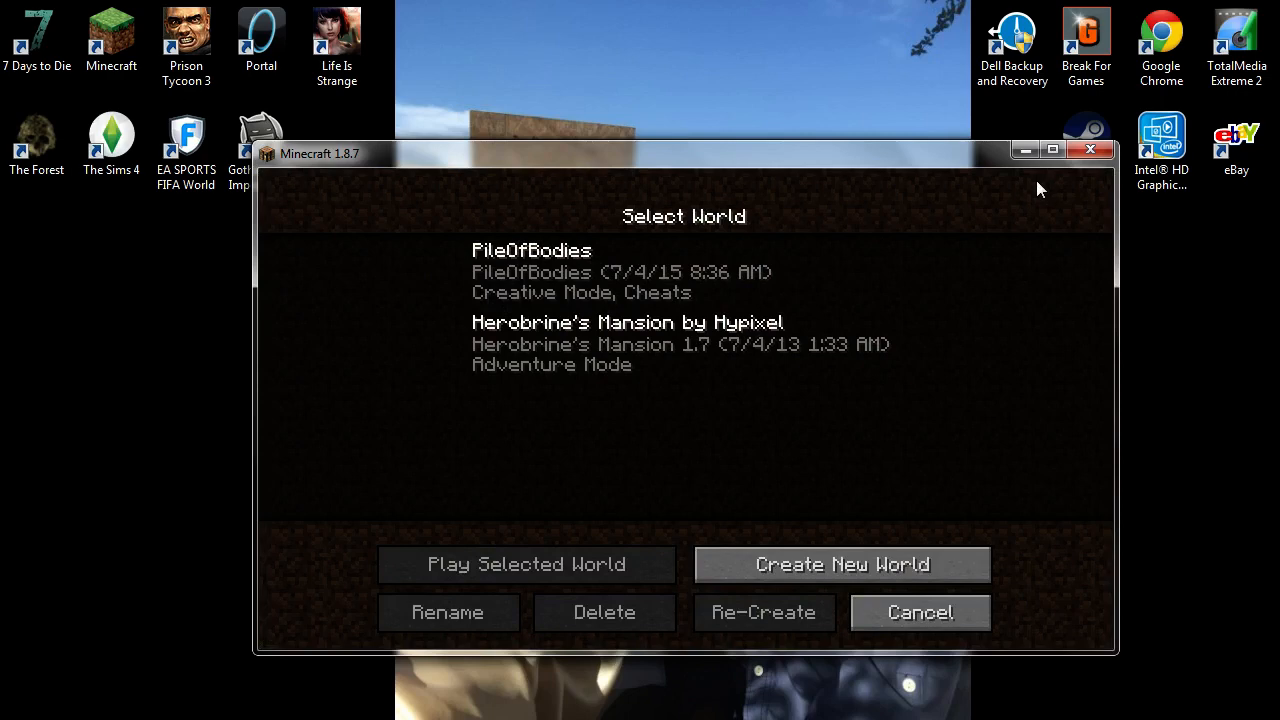
pyautogui.click(920, 613)
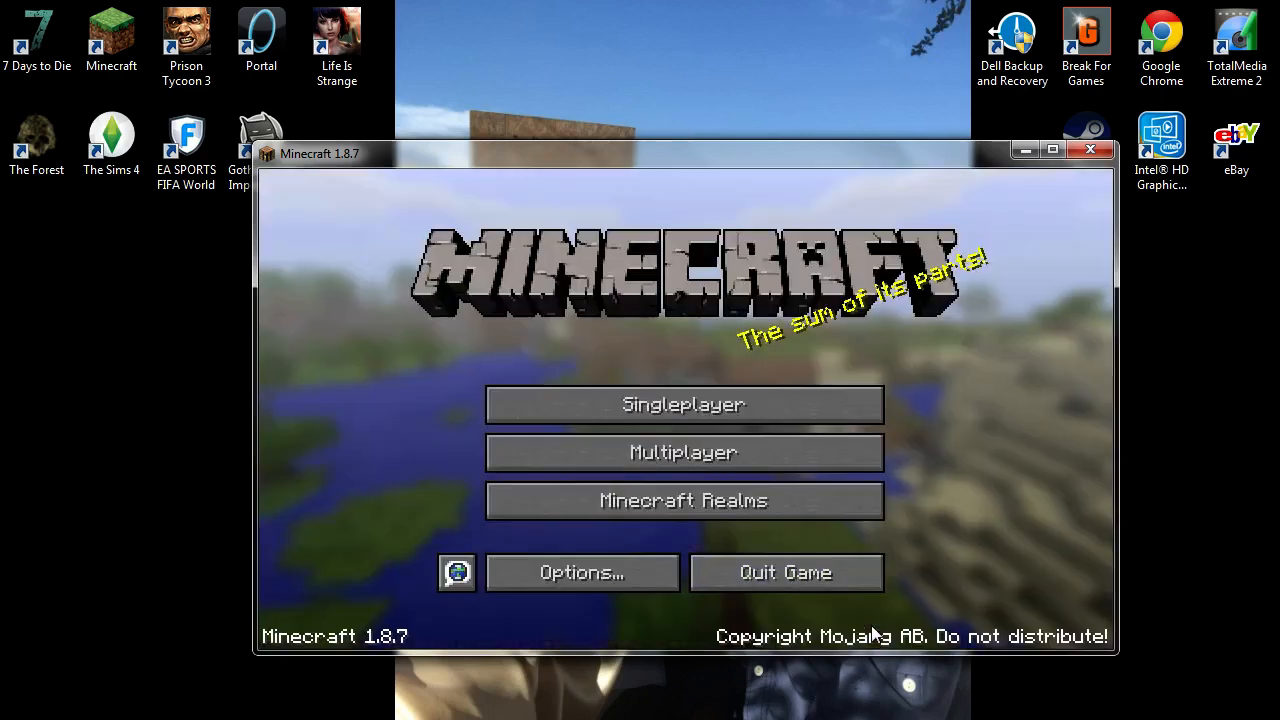
pyautogui.click(684, 404)
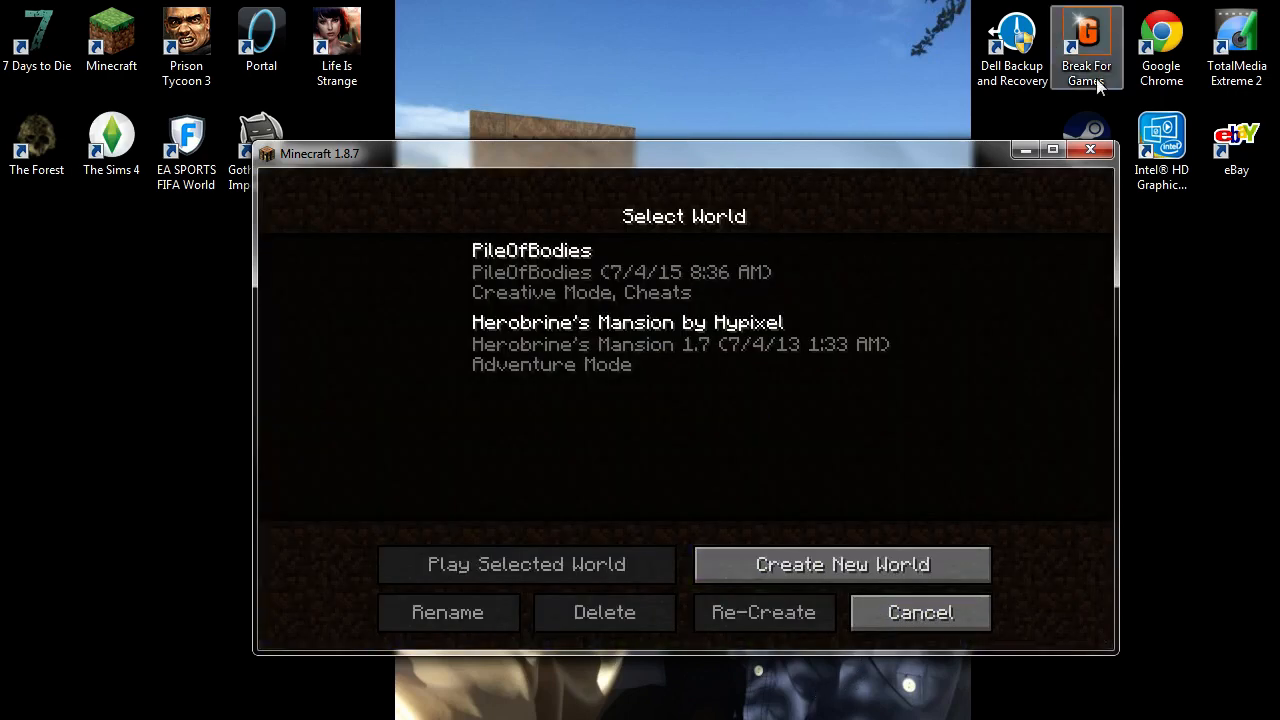
pyautogui.click(1052, 150)
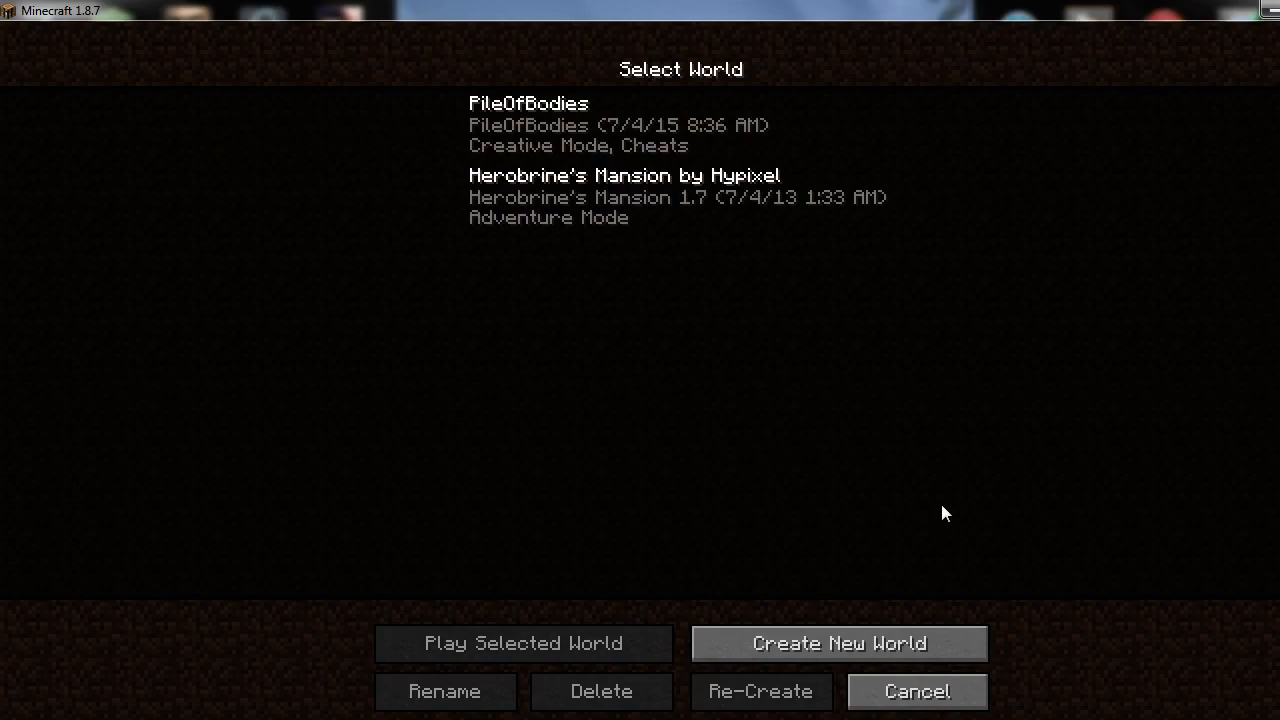
pyautogui.click(917, 691)
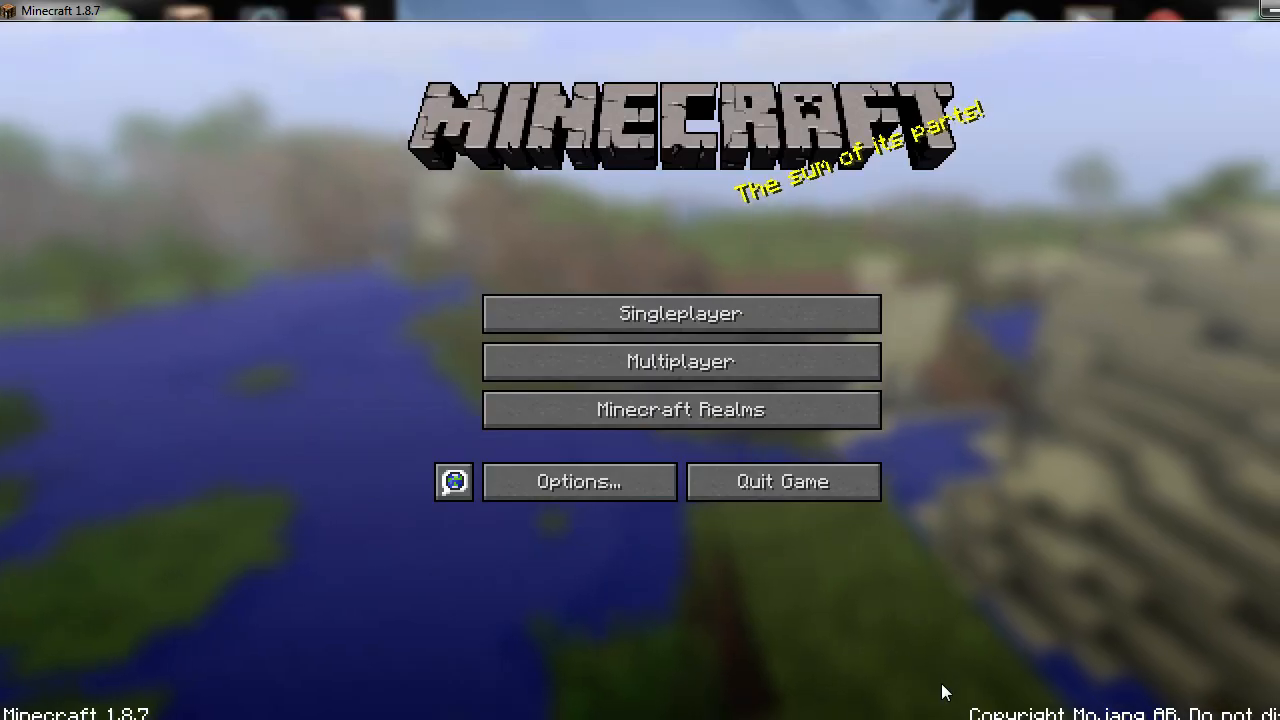